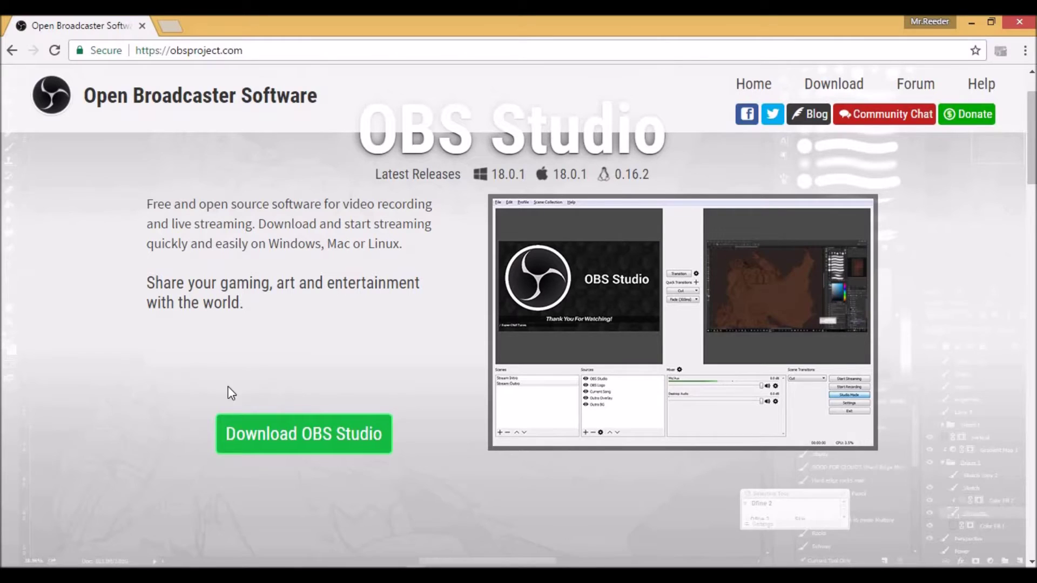
- Skim the obsproject.com homepage, highlighting the OBS Studio title, tagline and latest release versions
scroll(258, 444, "up", 2)
left_click_drag(359, 211, 679, 211)
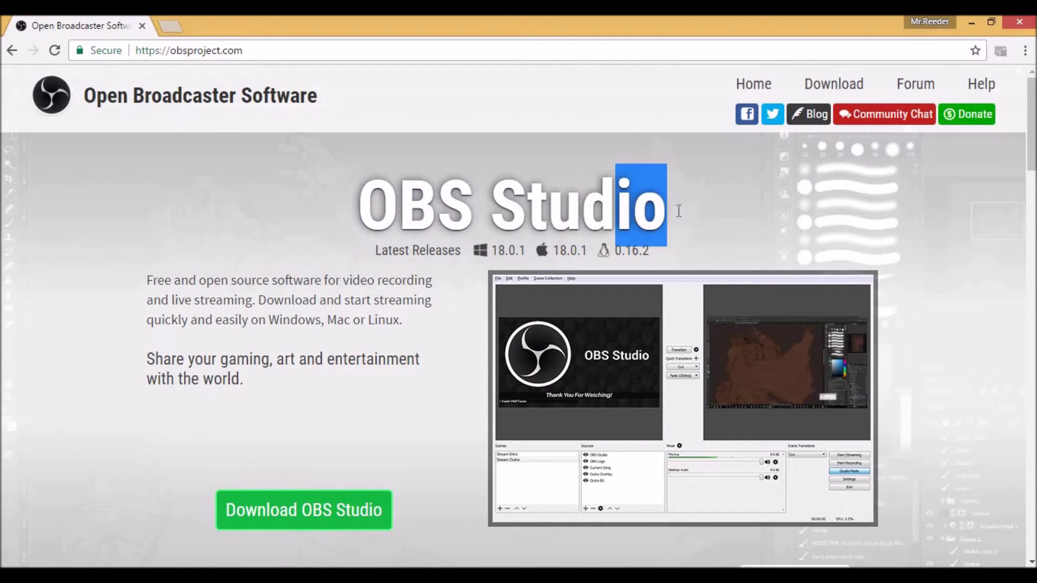
left_click(684, 212)
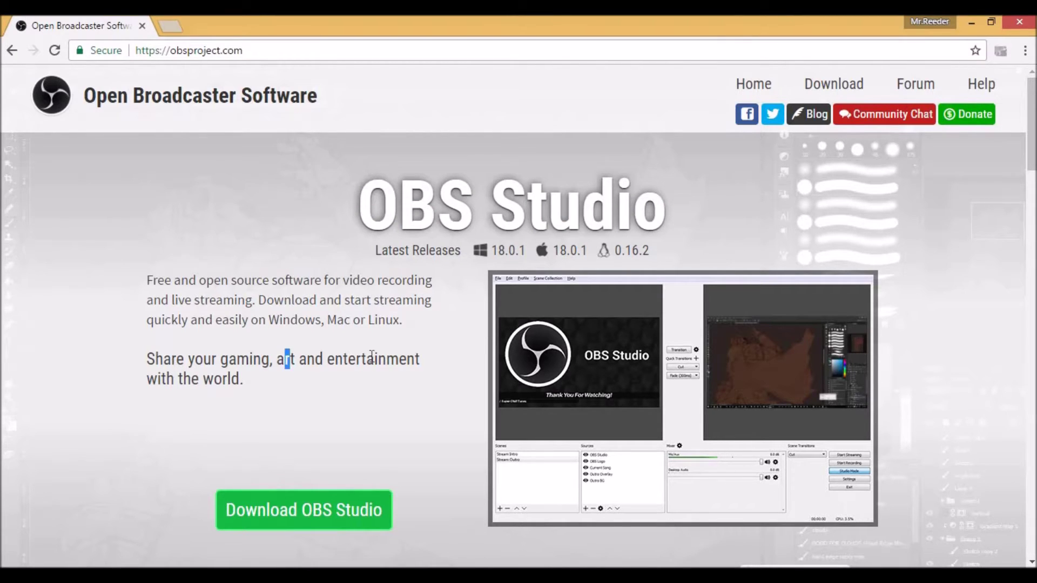
left_click_drag(371, 358, 440, 379)
left_click(170, 388)
left_click_drag(326, 300, 335, 300)
left_click_drag(276, 319, 268, 318)
left_click(148, 278)
scroll(331, 405, "down", 5)
scroll(434, 222, "up", 5)
left_click_drag(369, 216, 707, 206)
left_click(708, 206)
left_click_drag(478, 248, 676, 249)
left_click(676, 250)
- Scroll back to the site header, then minimise Chrome and launch OBS Studio from its desktop shortcut
scroll(310, 321, "down", 4)
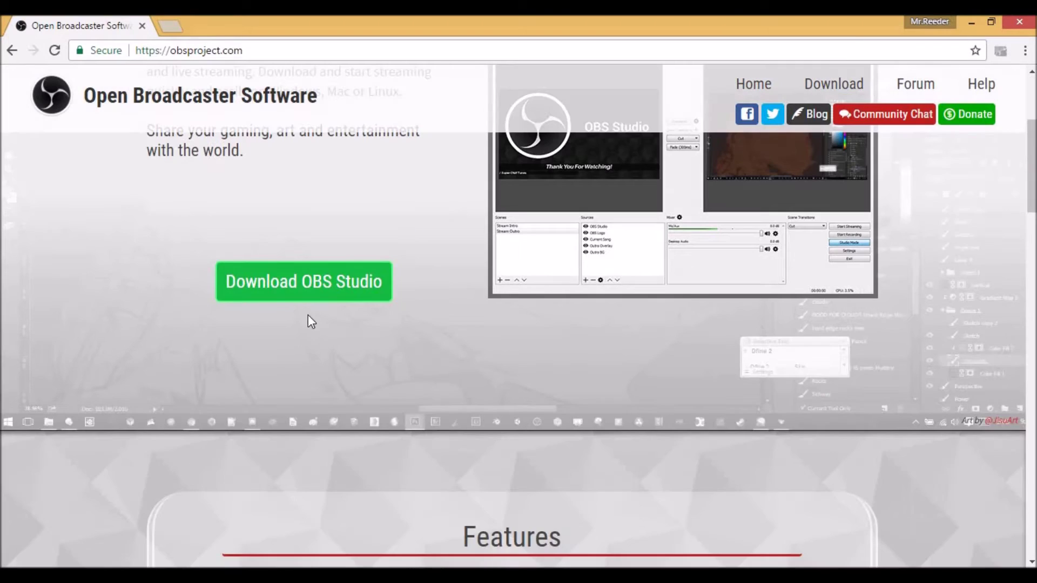
scroll(206, 450, "down", 3)
scroll(216, 351, "up", 3)
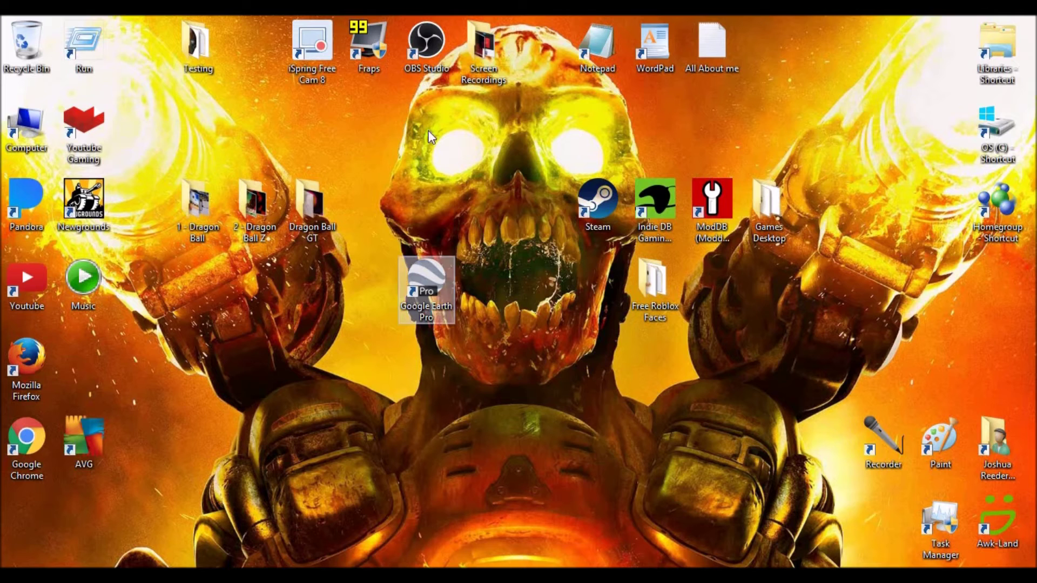
mouse_move(429, 42)
left_mouse_down()
mouse_move(444, 145)
mouse_move(428, 62)
left_mouse_up()
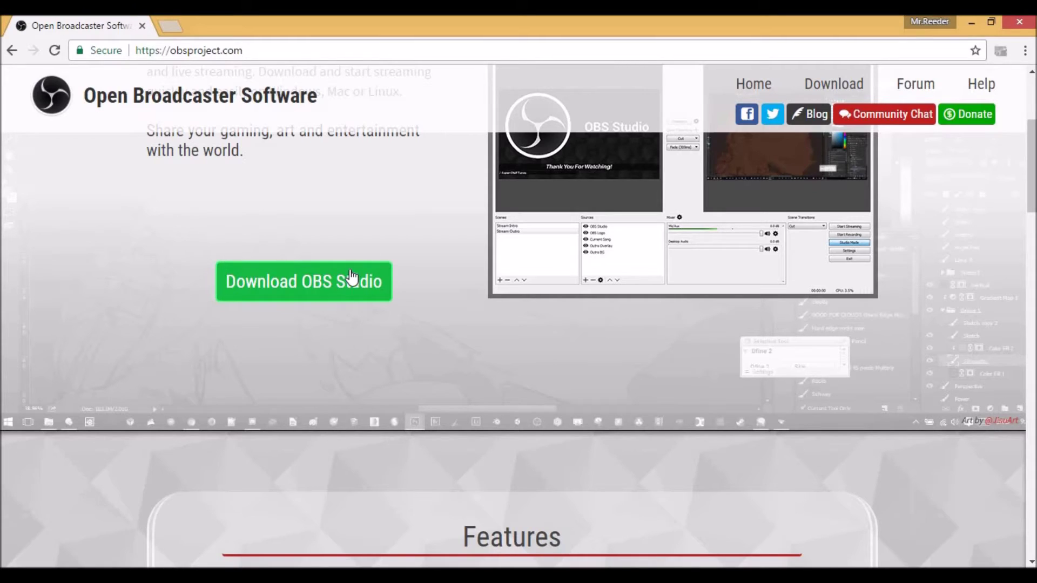
scroll(516, 490, "down", 7)
scroll(519, 490, "up", 7)
scroll(449, 408, "up", 3)
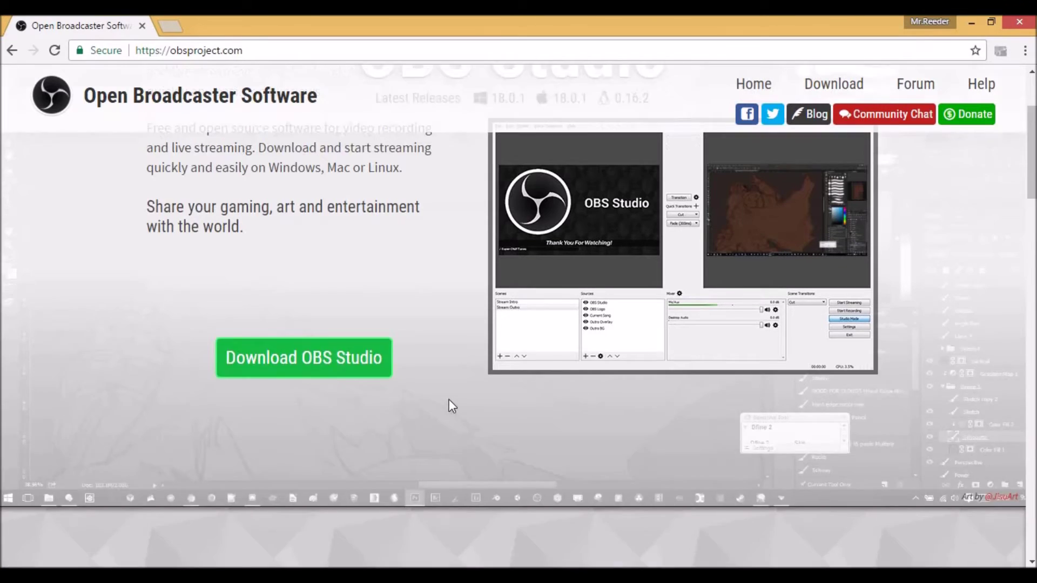
scroll(203, 153, "up", 2)
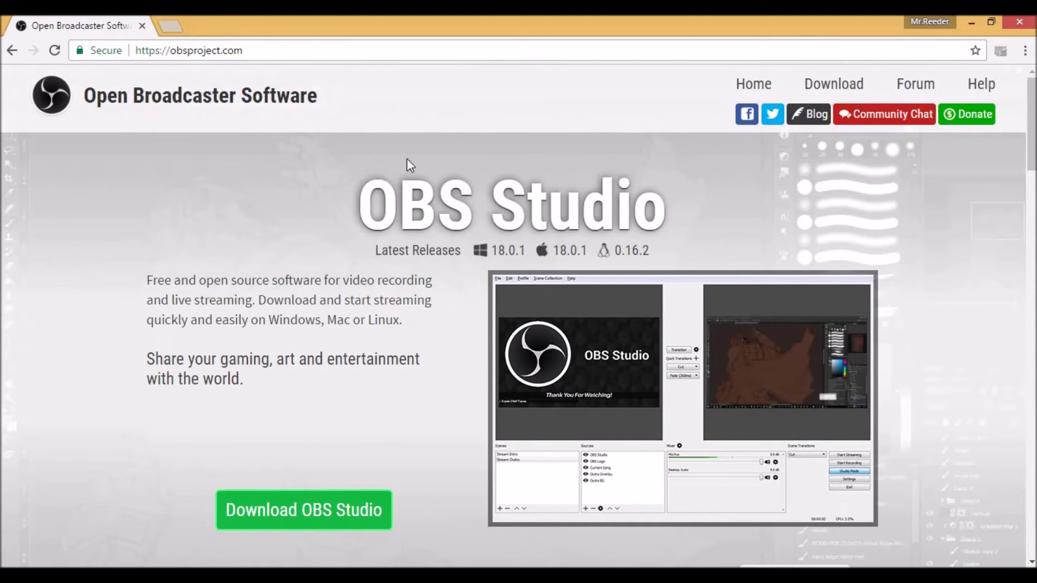
left_click_drag(84, 103, 322, 139)
left_click(135, 129)
left_click_drag(236, 99, 338, 139)
left_click(262, 134)
left_click(971, 24)
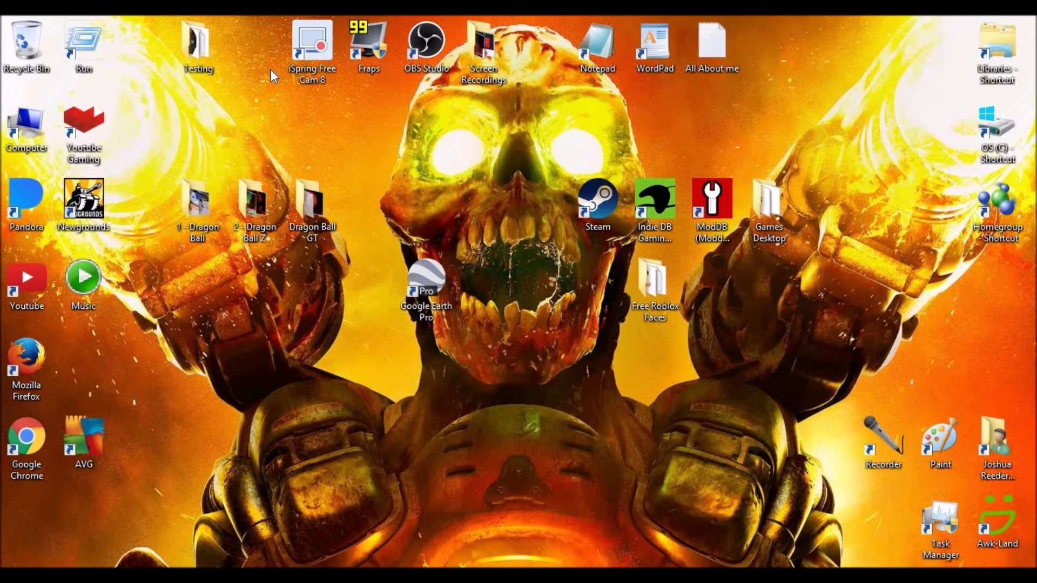
double_click(427, 43)
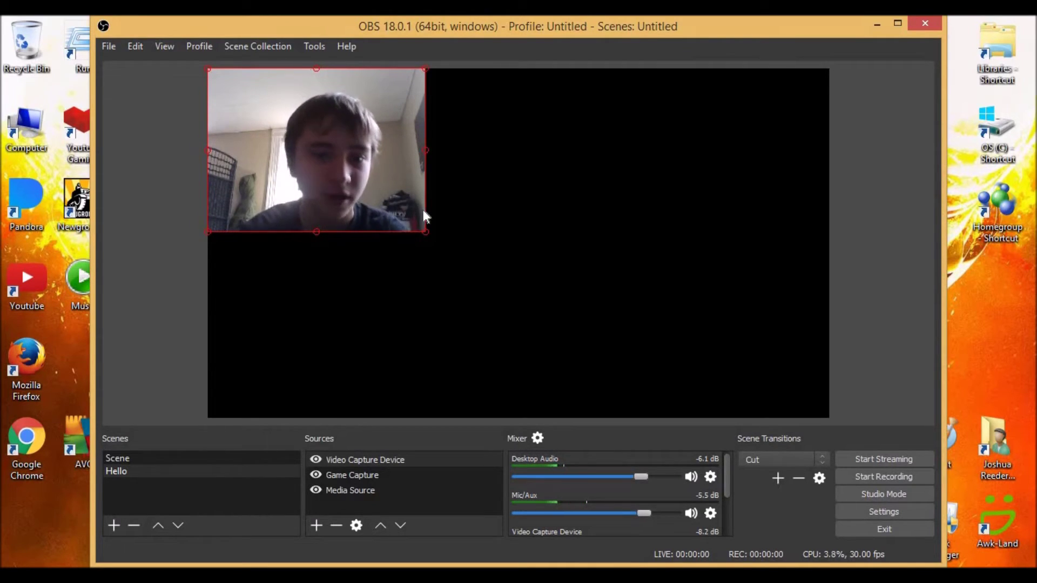
- Remove the Video Capture Device and Media Source sources from the scene
right_click(398, 216)
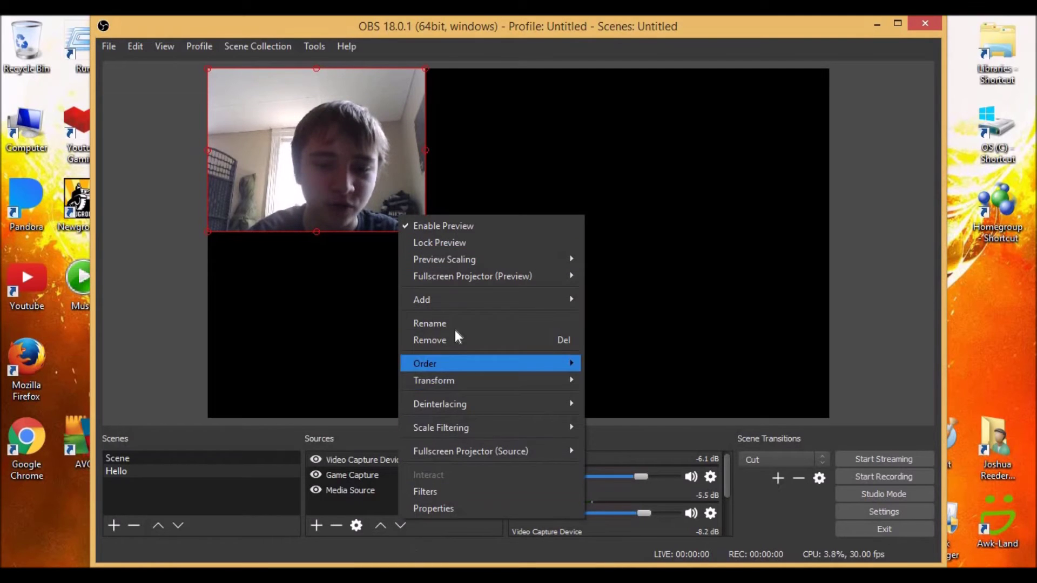
mouse_move(441, 280)
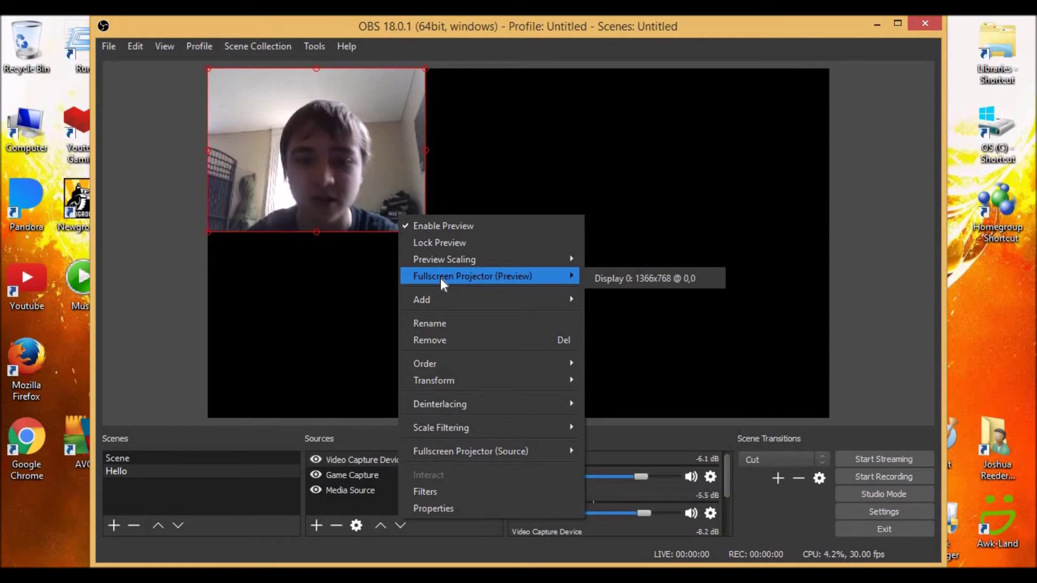
left_click(441, 344)
left_click(585, 318)
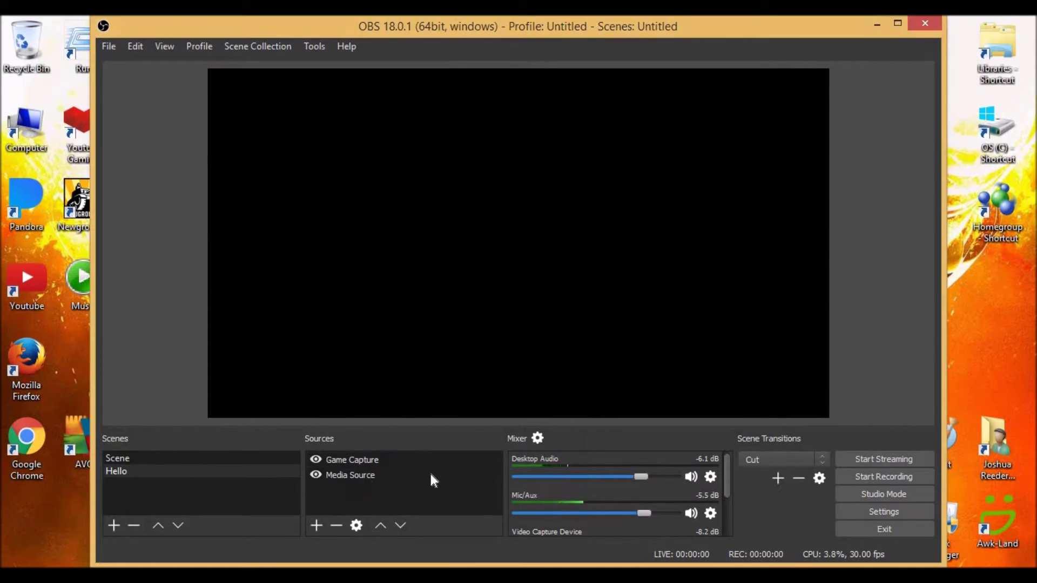
right_click(341, 472)
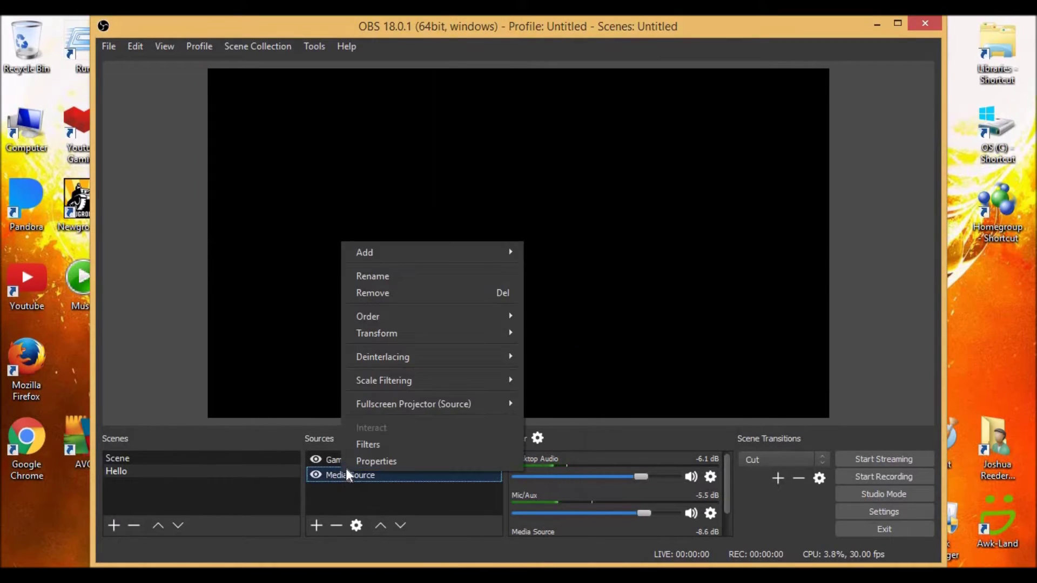
left_click(387, 294)
left_click(579, 322)
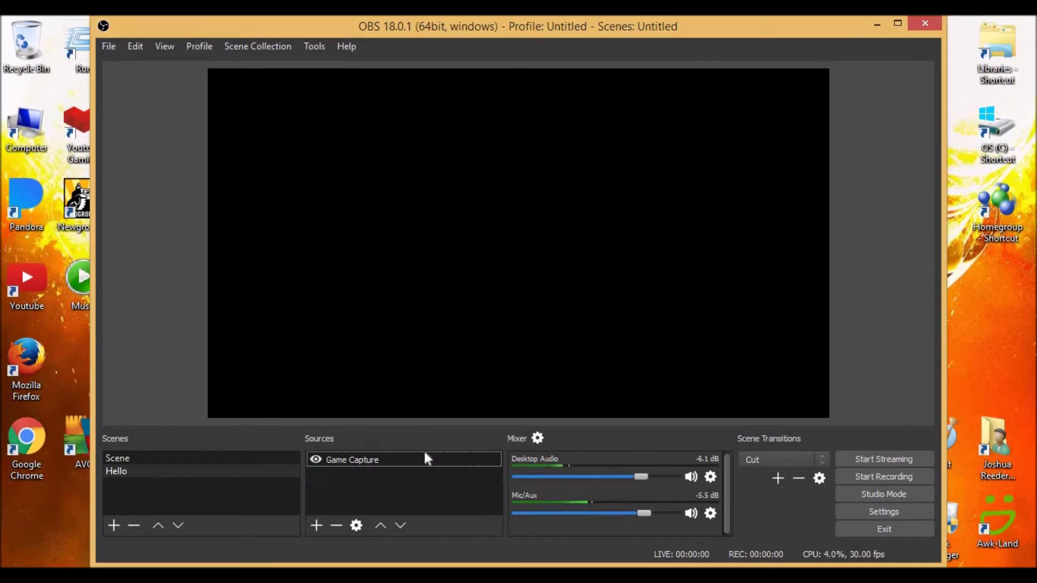
- Remove the Game Capture source and maximise the OBS window
right_click(366, 457)
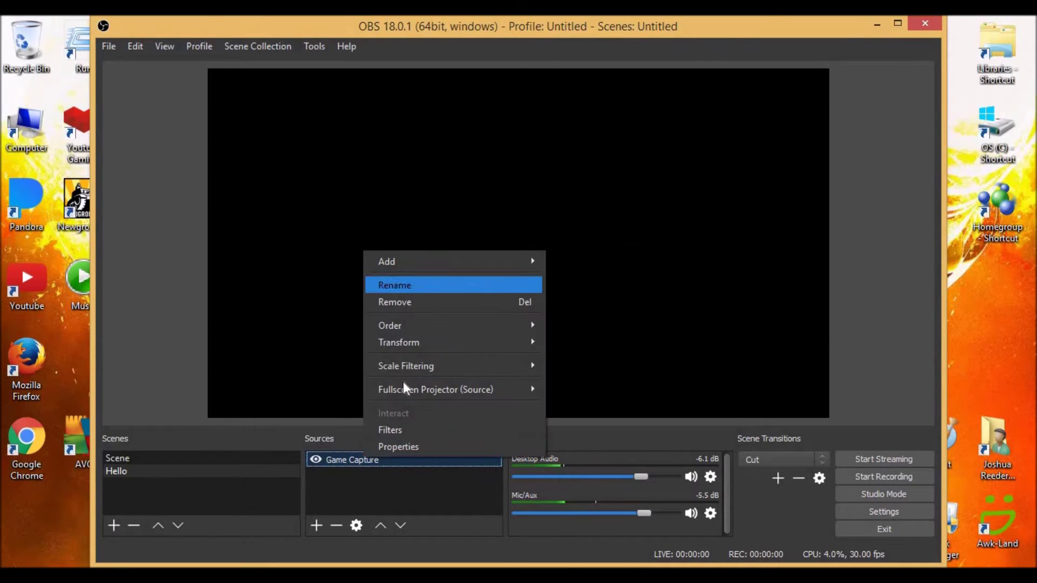
left_click(420, 304)
left_click(590, 319)
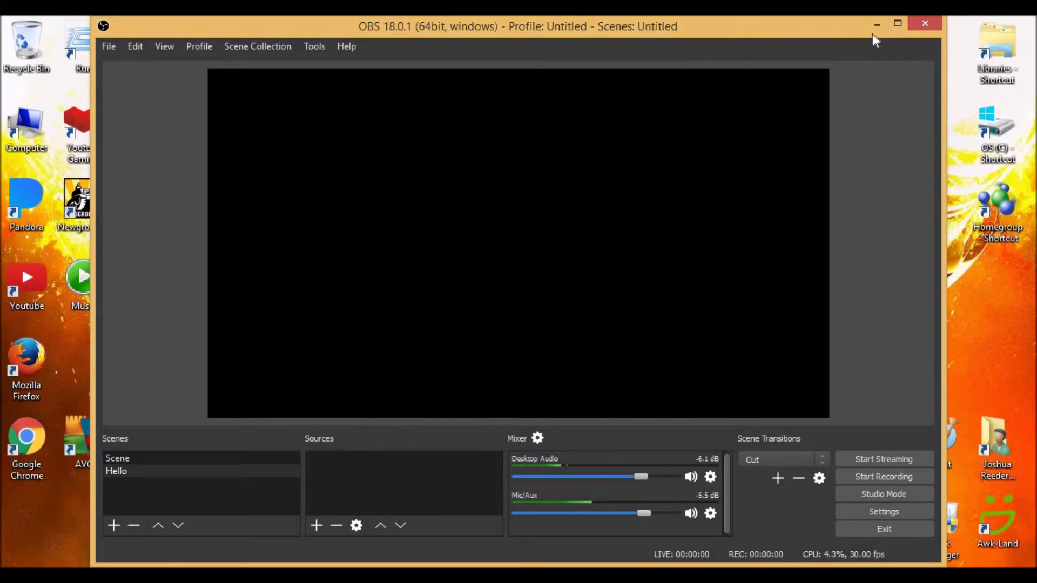
left_click(897, 23)
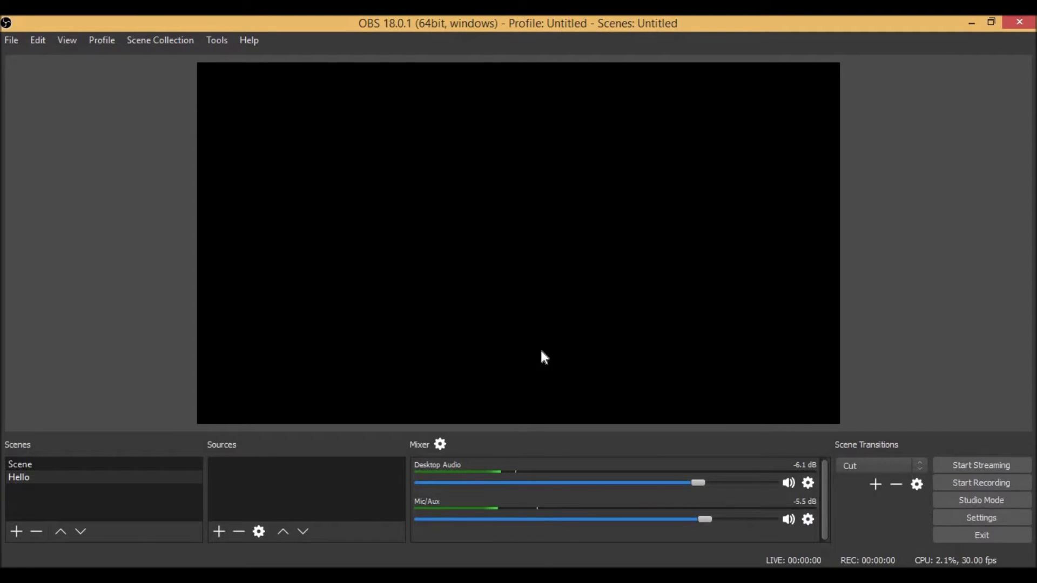
left_click_drag(700, 484, 582, 492)
left_click_drag(660, 483, 695, 484)
left_click(808, 521)
left_click(847, 552)
left_click(353, 388)
left_click(349, 393)
left_click(347, 394)
left_click(322, 401)
left_click(324, 402)
left_click(326, 399)
mouse_move(636, 81)
left_mouse_down()
mouse_move(551, 63)
mouse_move(649, 66)
left_mouse_up()
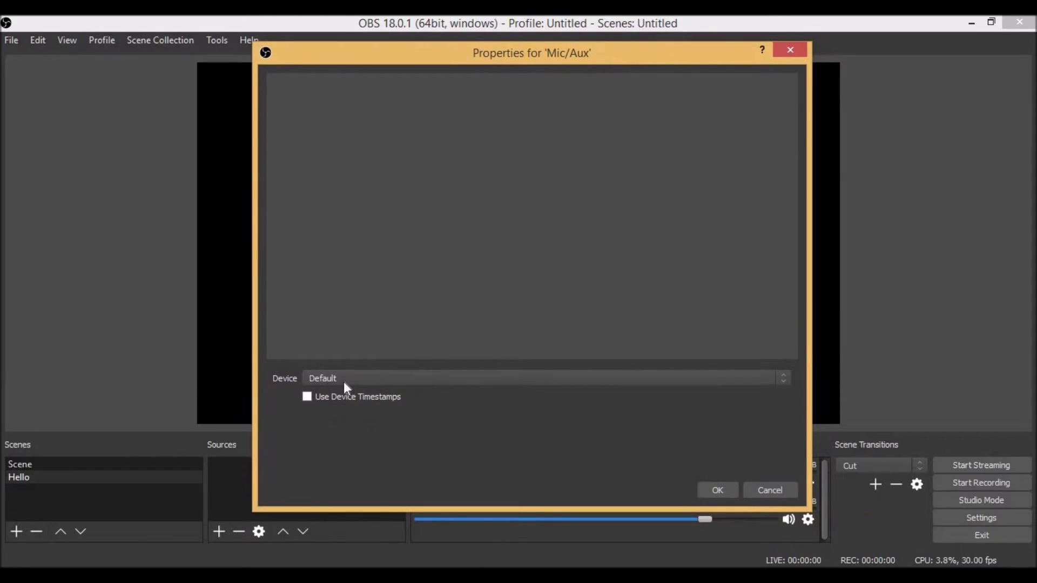
left_click(790, 52)
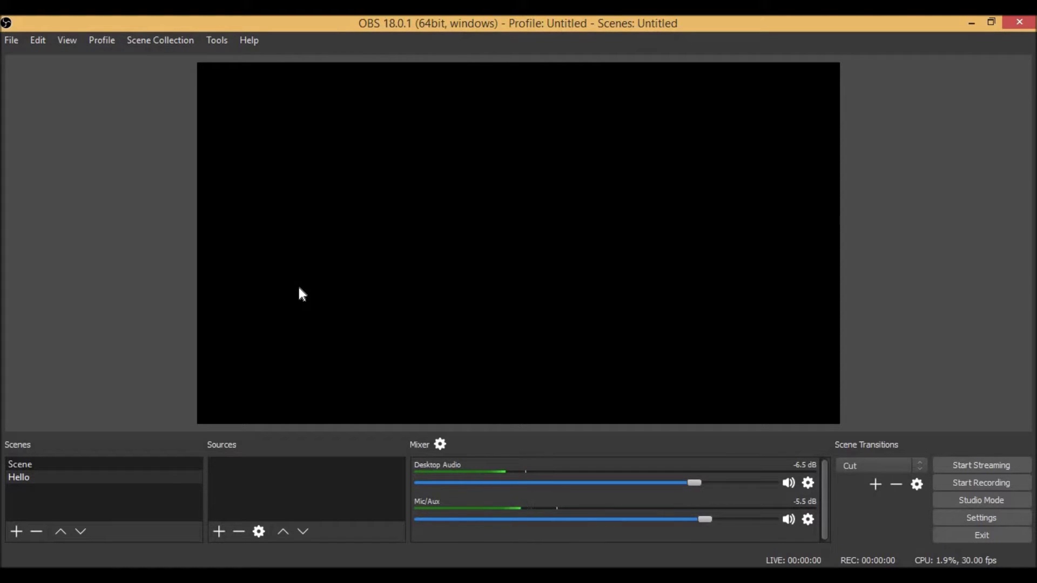
- Create a new Video Capture Device source with Integrated Webcam as the device
right_click(483, 229)
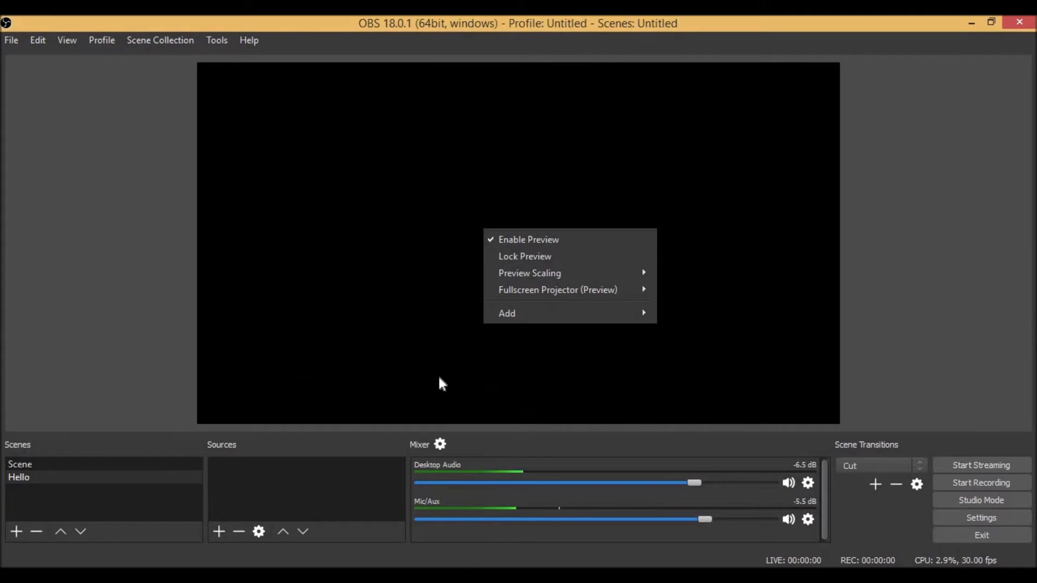
mouse_move(527, 313)
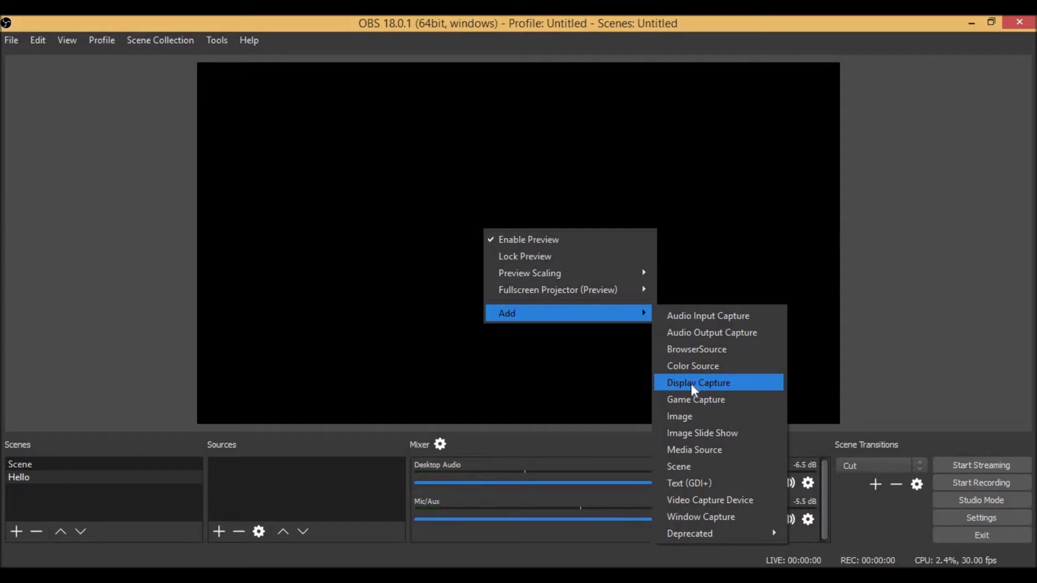
left_click(712, 498)
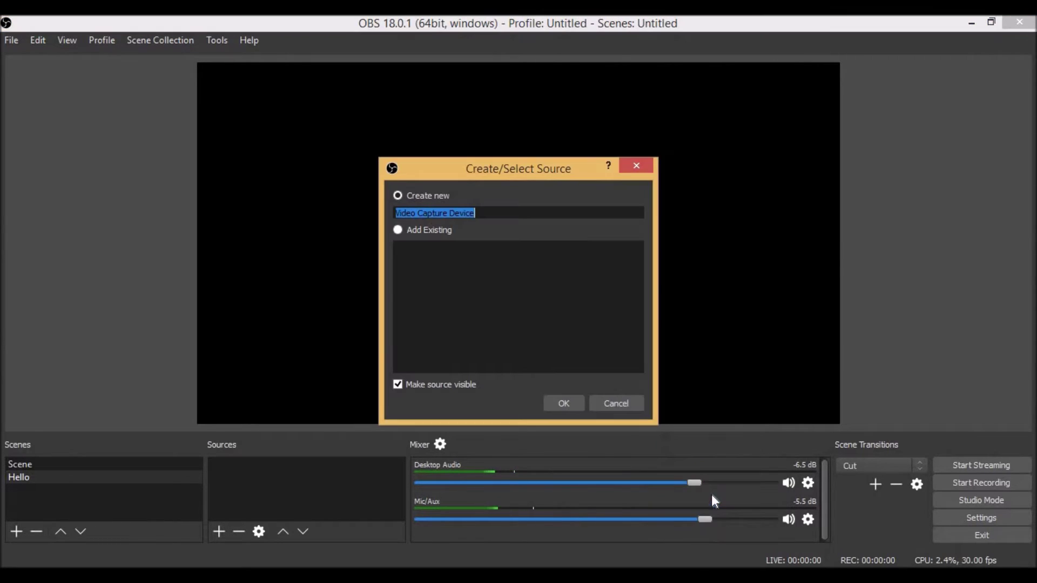
left_click_drag(534, 178, 539, 153)
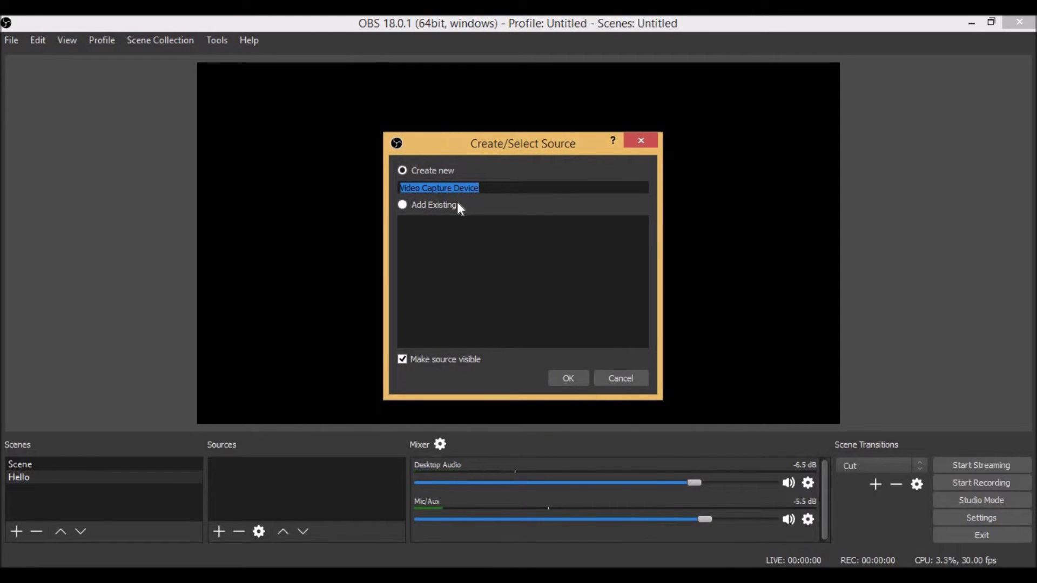
left_click(405, 210)
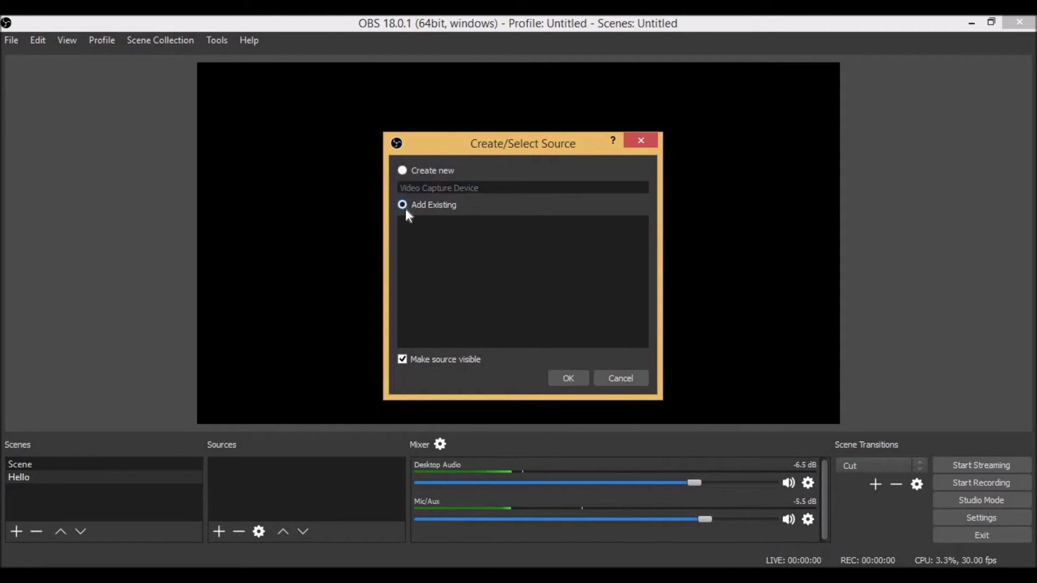
left_click(403, 170)
left_click(569, 378)
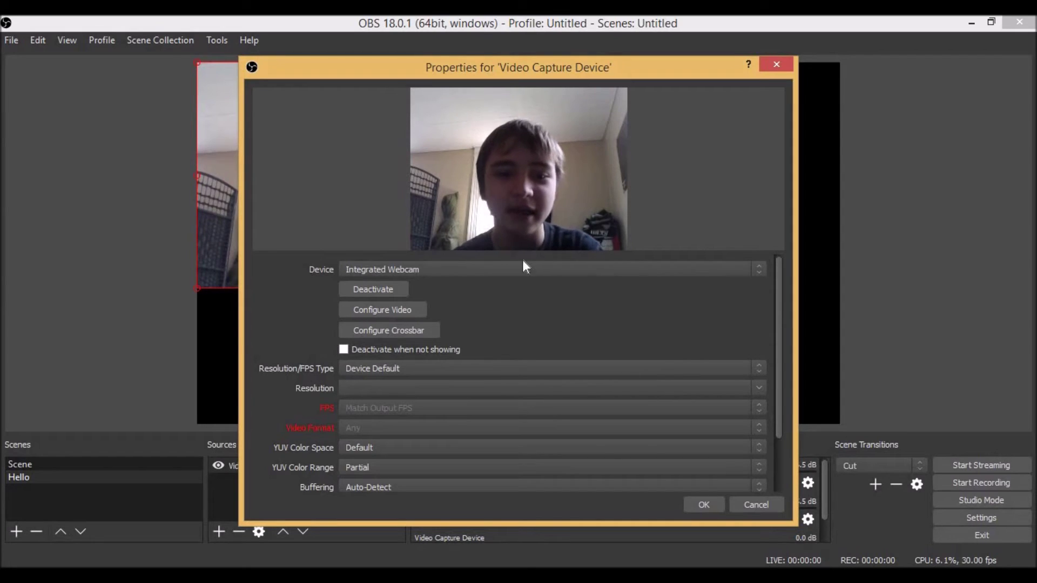
left_click(507, 269)
left_click(504, 280)
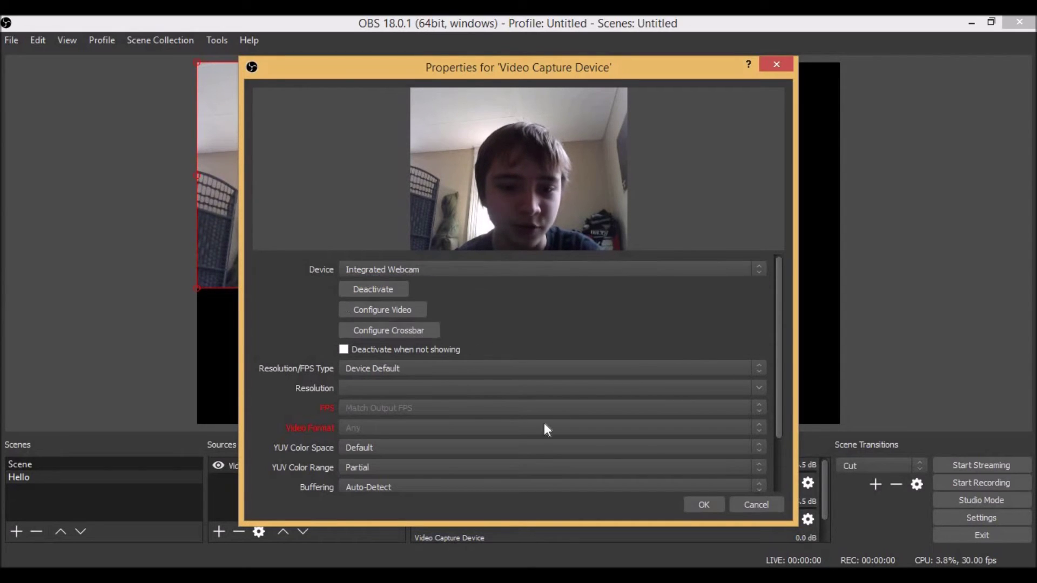
scroll(503, 431, "down", 2)
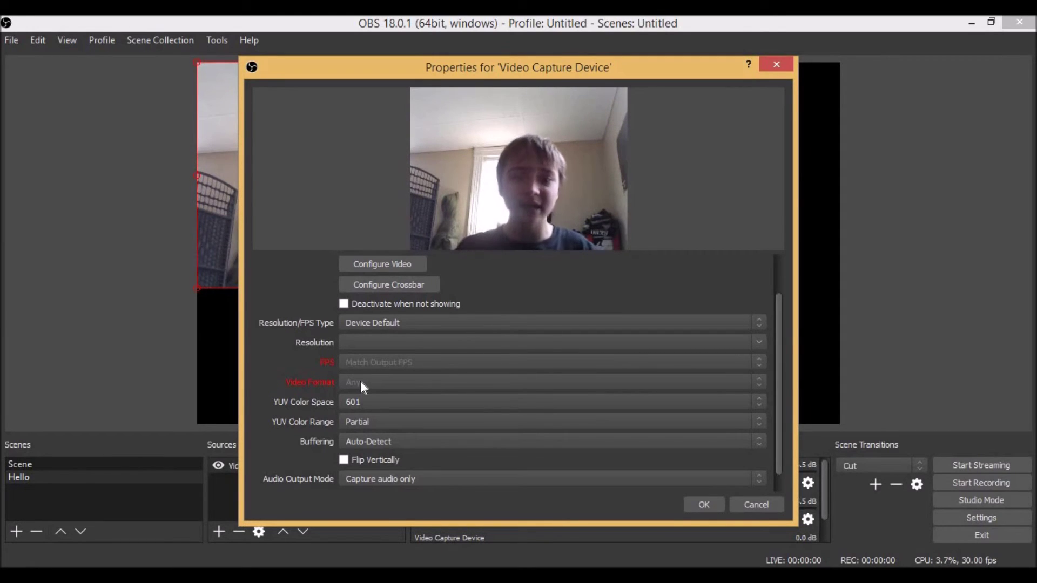
scroll(377, 367, "up", 2)
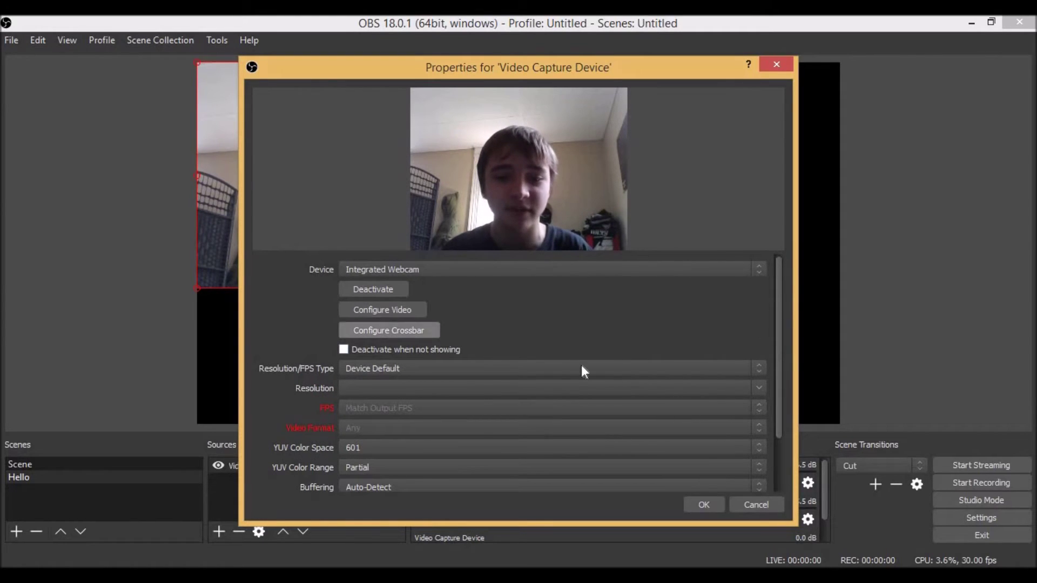
- Accept the webcam properties and resize its box in the top-left corner of the preview
left_click(703, 504)
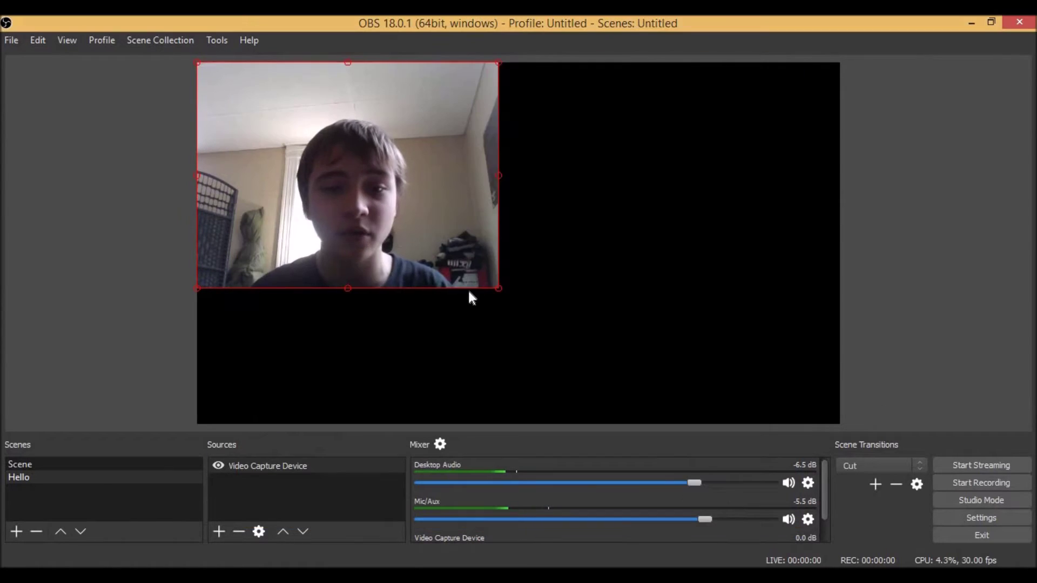
left_click_drag(496, 289, 536, 309)
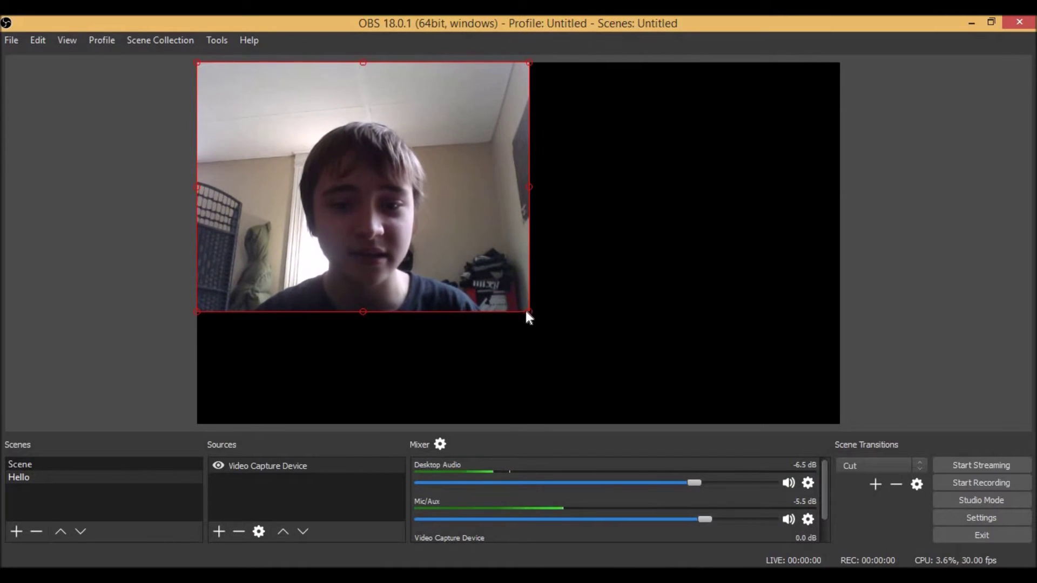
left_click_drag(529, 186, 242, 133)
left_click_drag(209, 95, 653, 357)
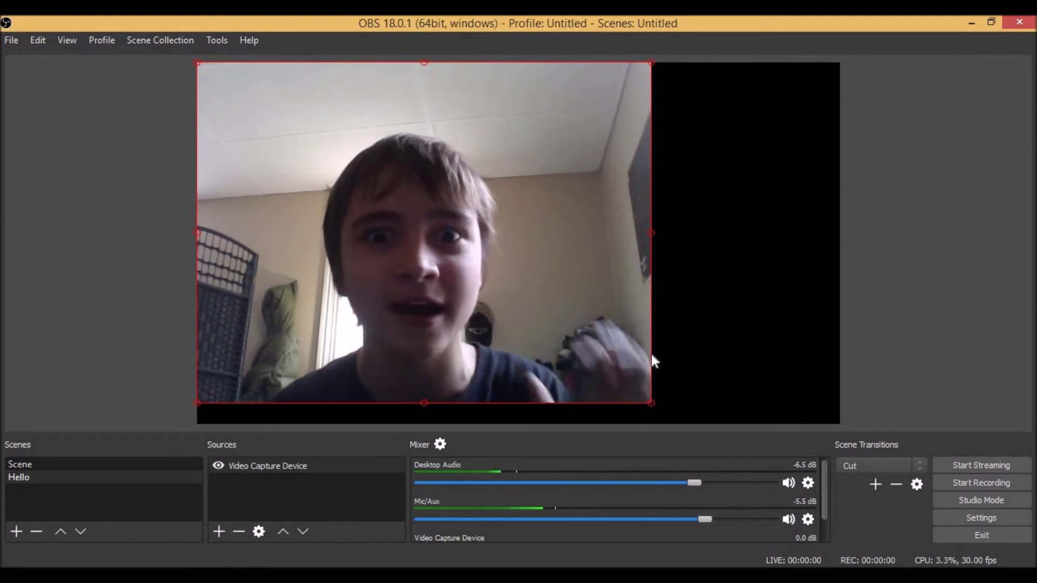
left_click_drag(655, 362, 371, 184)
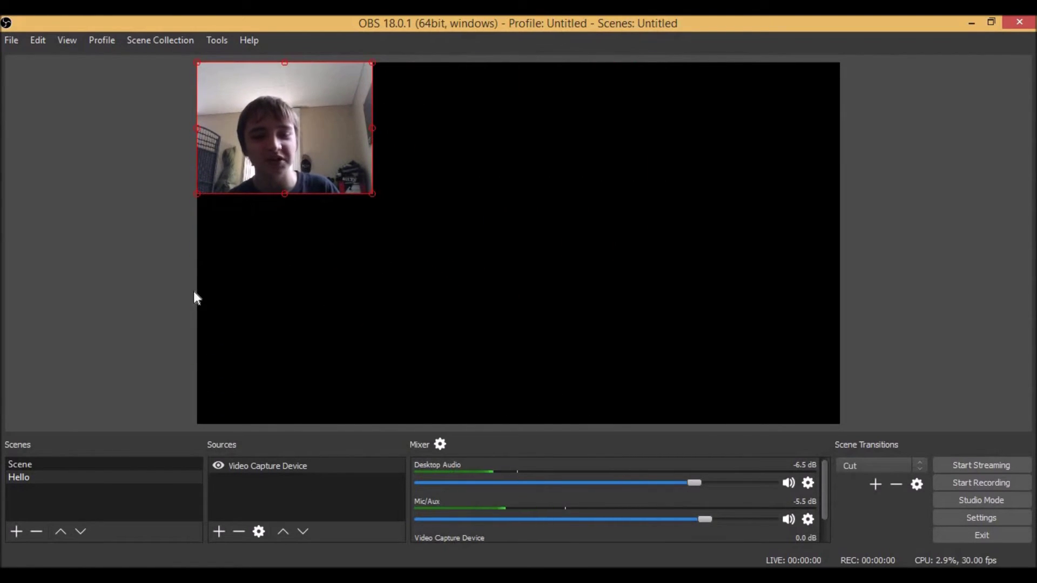
left_click_drag(370, 199, 387, 230)
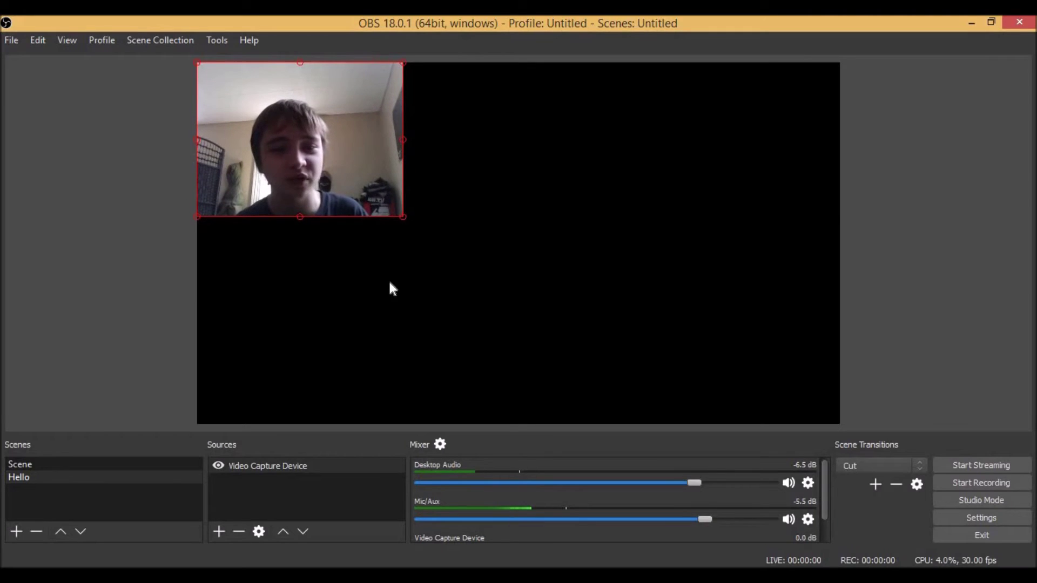
- Add a Display Capture source with its default name and properties
right_click(499, 247)
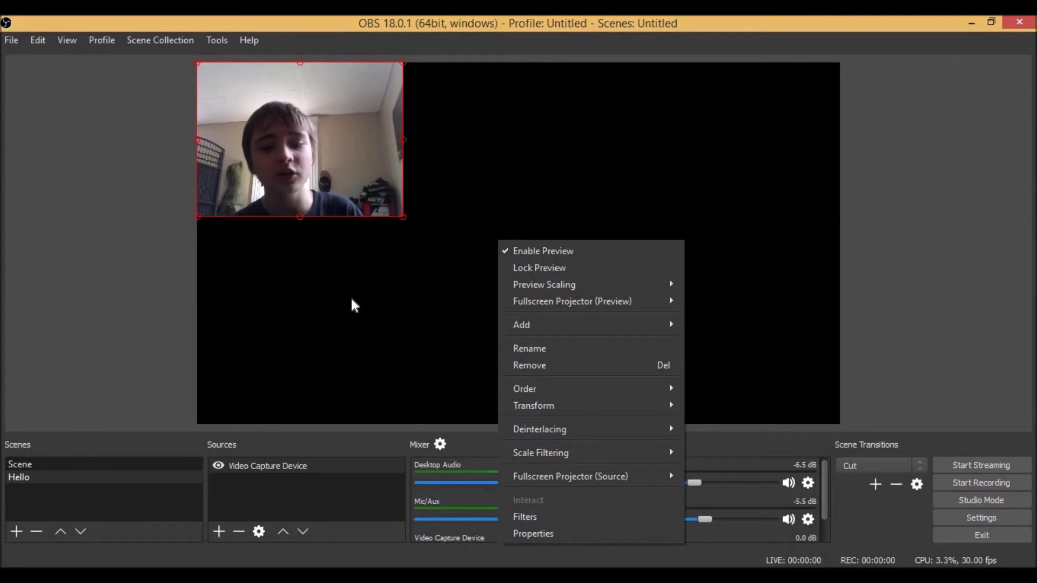
mouse_move(637, 325)
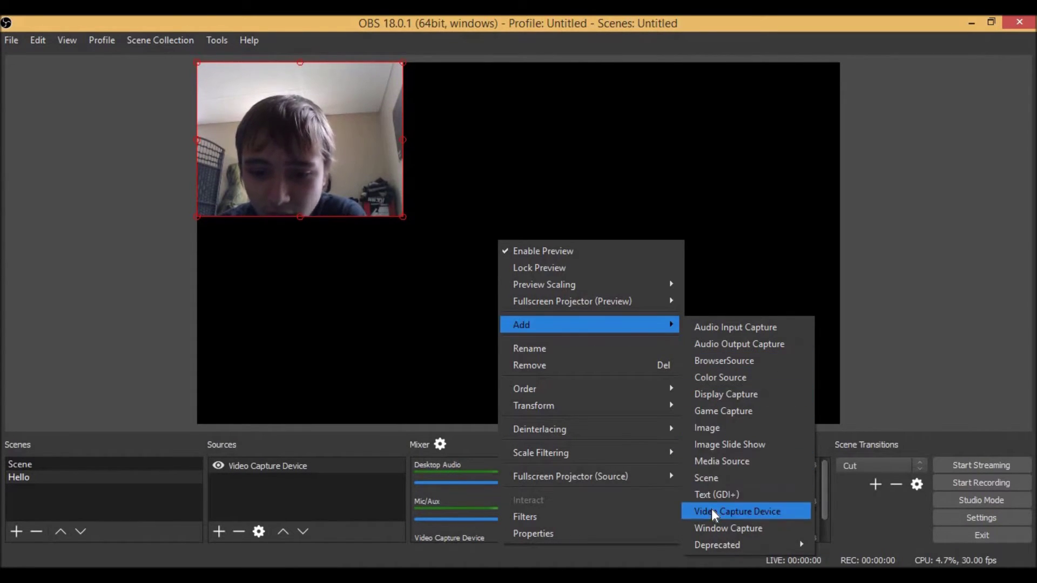
left_click(718, 393)
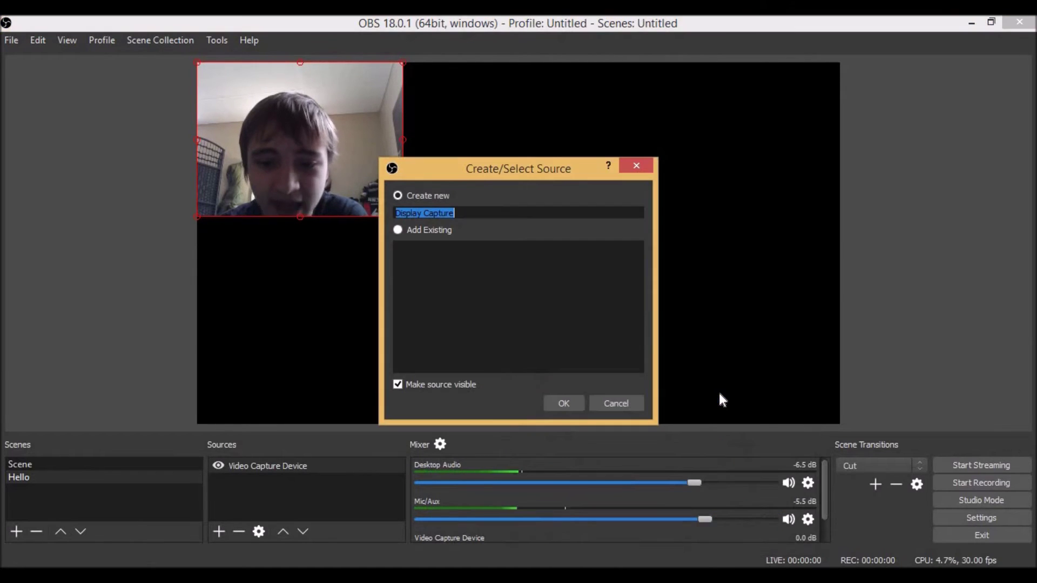
left_click(548, 406)
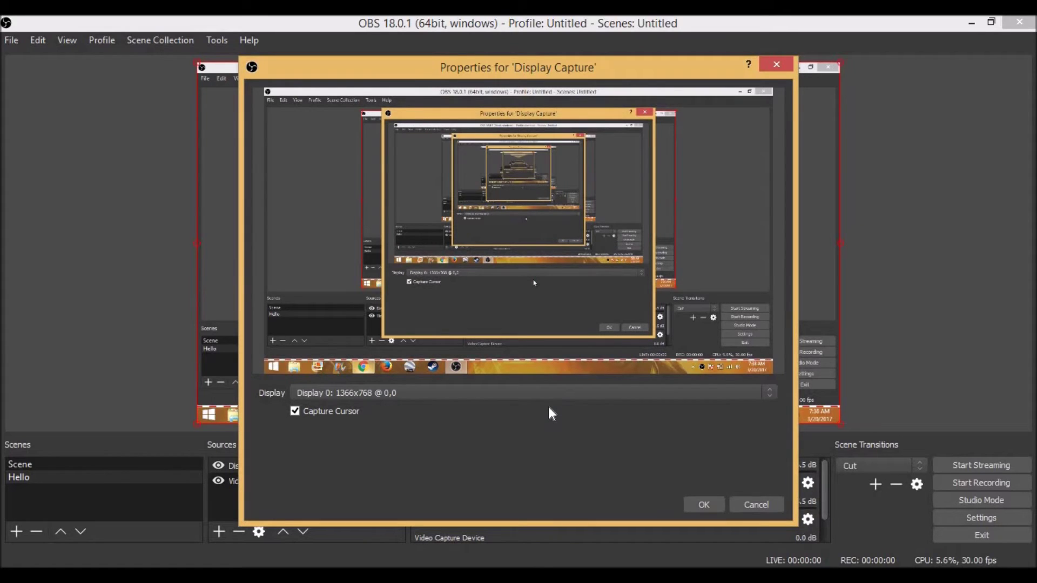
left_click(704, 505)
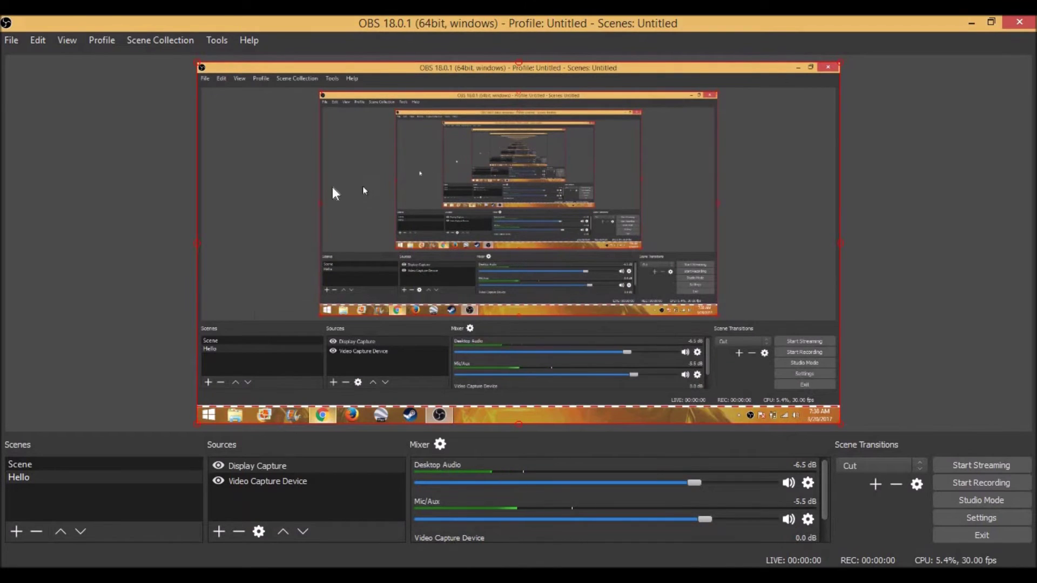
- Remove the existing Video Capture Device source from the scene
left_click(287, 481)
left_click(292, 465)
left_click(292, 481)
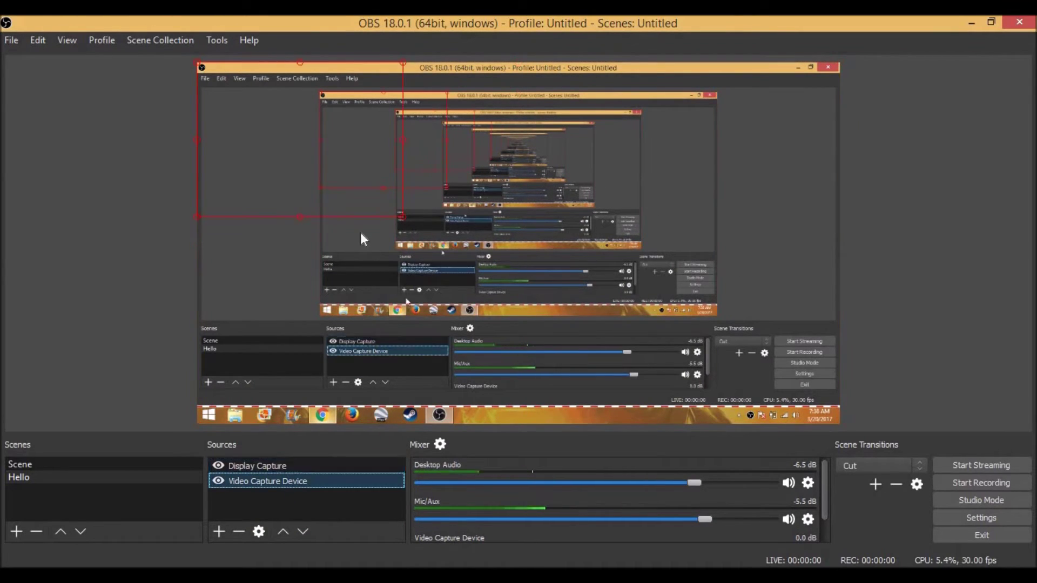
left_click(238, 468)
left_click(238, 480)
right_click(243, 479)
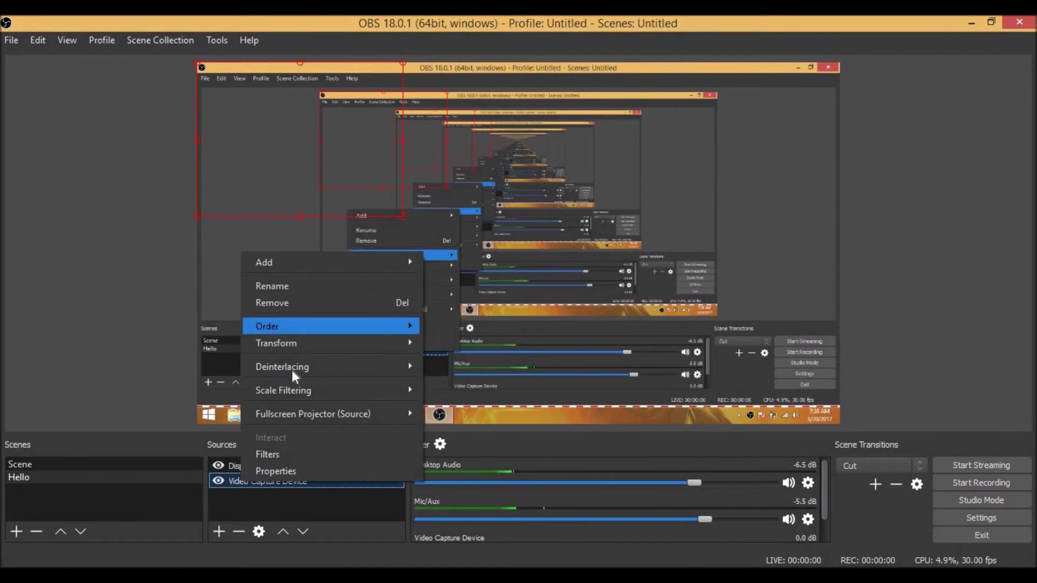
key("Escape")
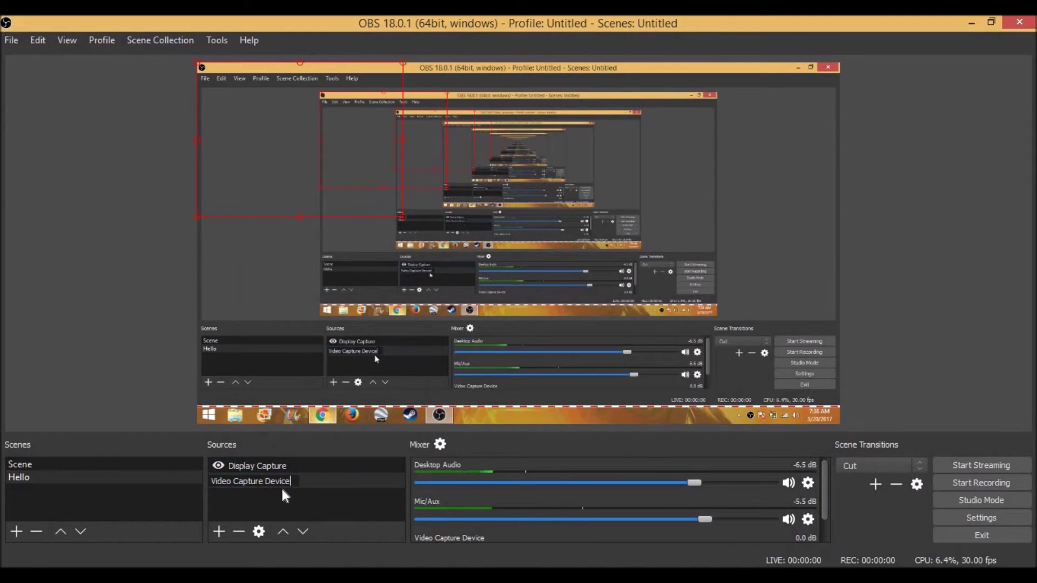
right_click(283, 481)
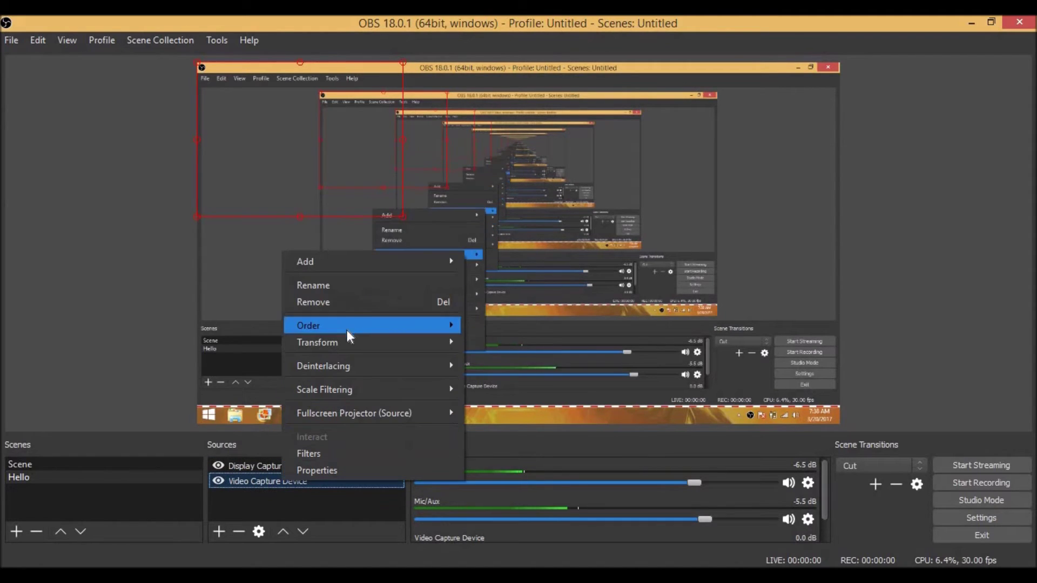
left_click(347, 301)
left_click(568, 320)
- Add a new default Video Capture Device and shrink it to a small top-left box
right_click(495, 273)
mouse_move(635, 357)
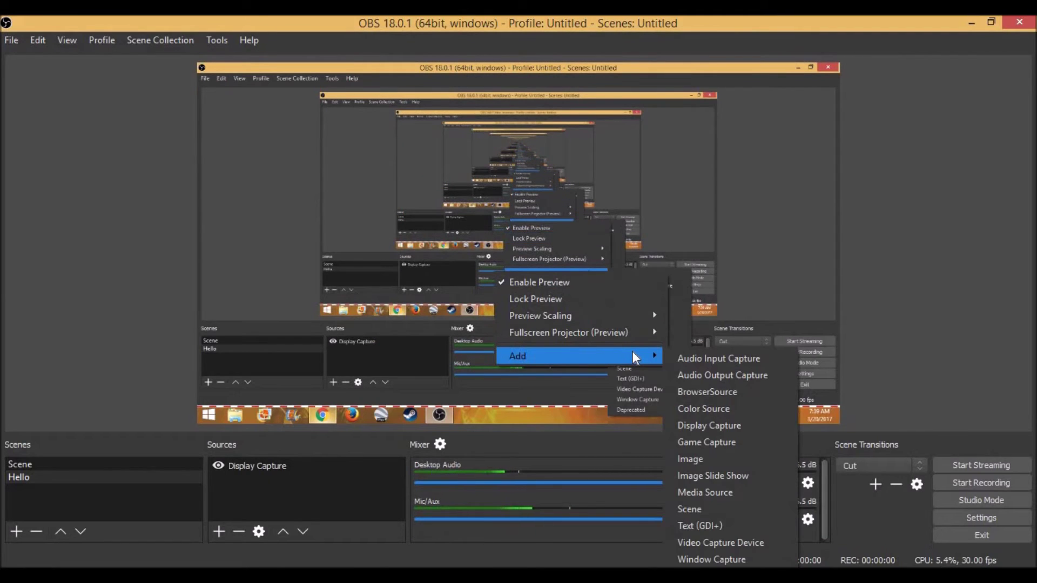
left_click(705, 545)
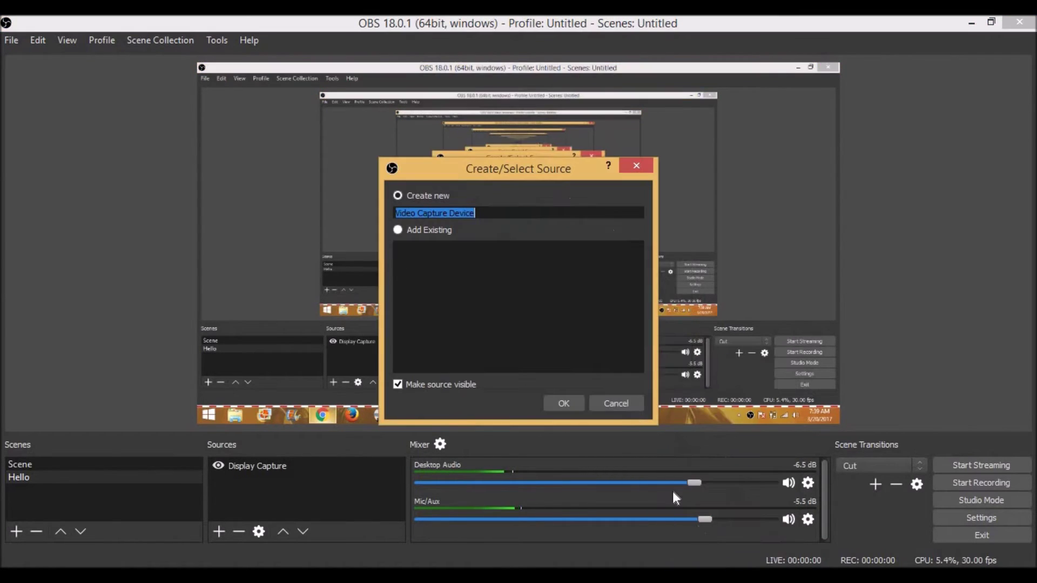
left_click(549, 407)
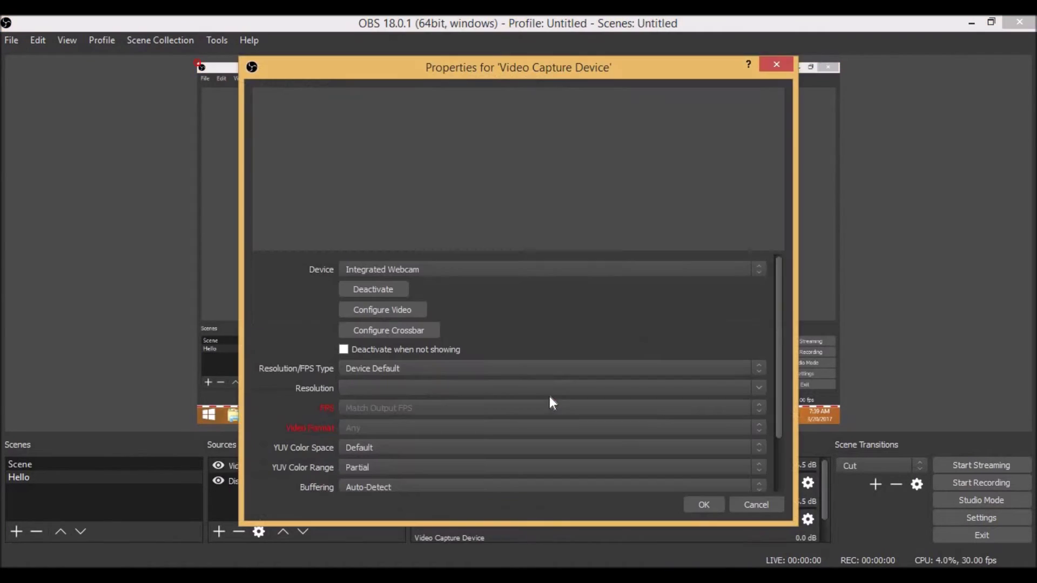
left_click(697, 504)
left_click_drag(495, 286, 393, 209)
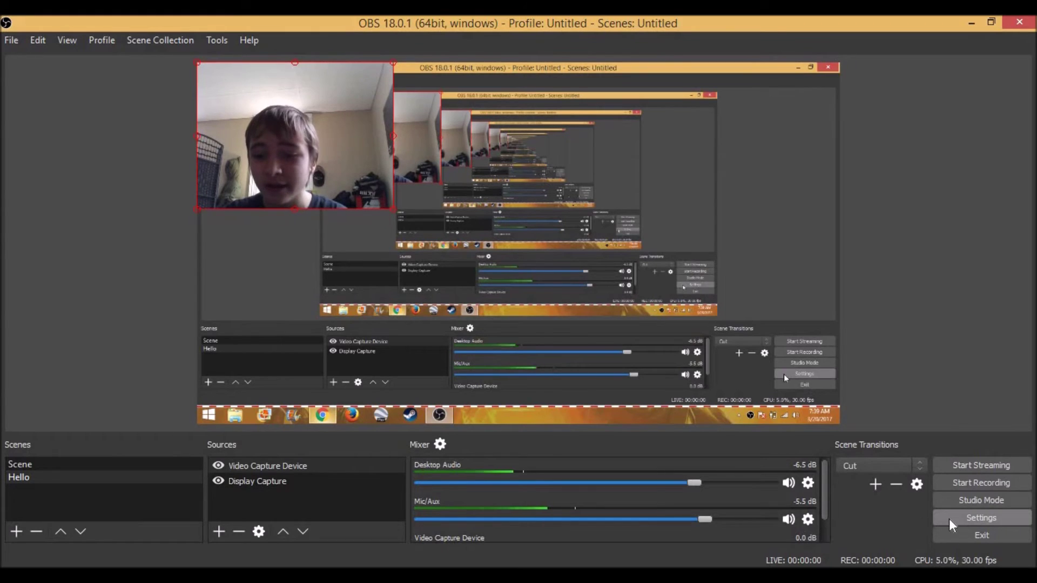
- In Settings, try the Default theme, revert to Dark, and go to the Output page
left_click(981, 519)
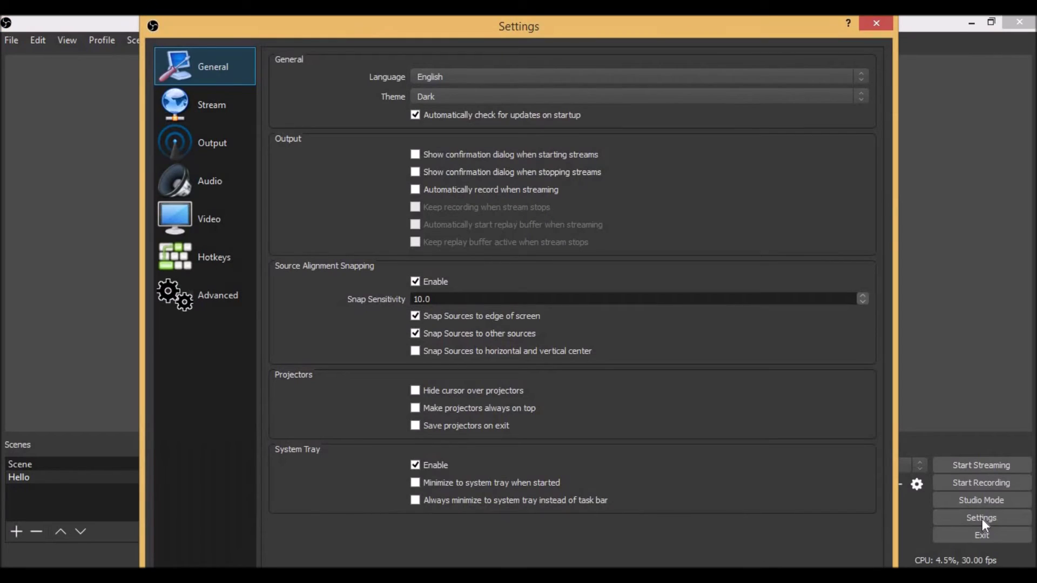
left_click_drag(821, 22, 806, 40)
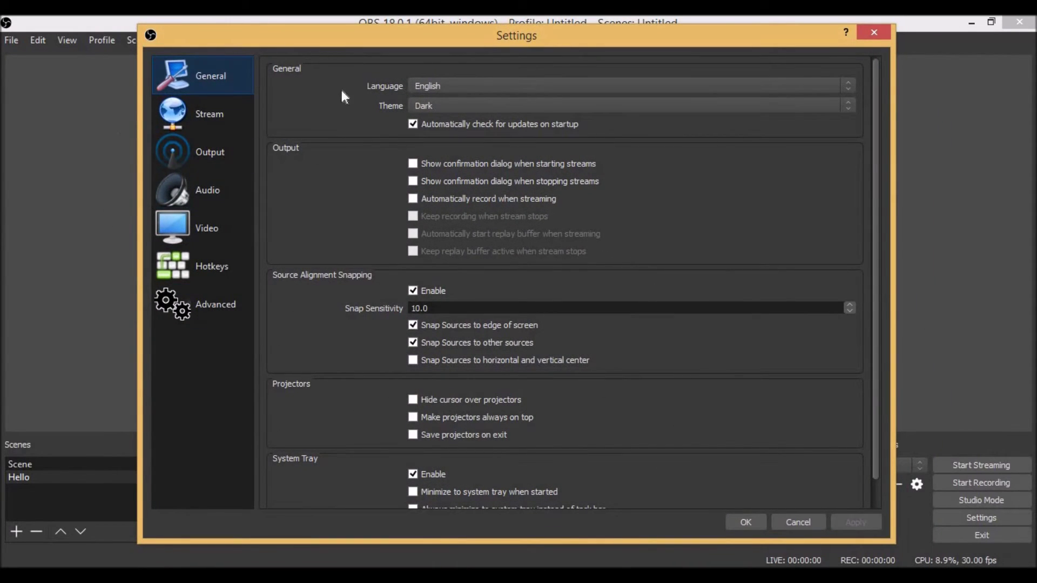
left_click(436, 104)
left_click(435, 125)
left_click(428, 105)
left_click(459, 130)
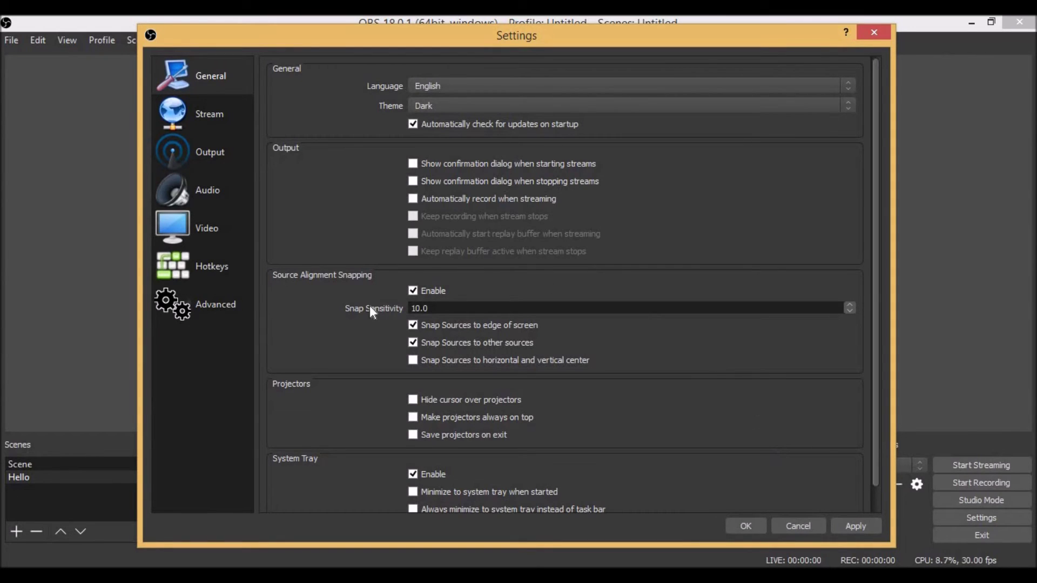
scroll(480, 363, "down", 1)
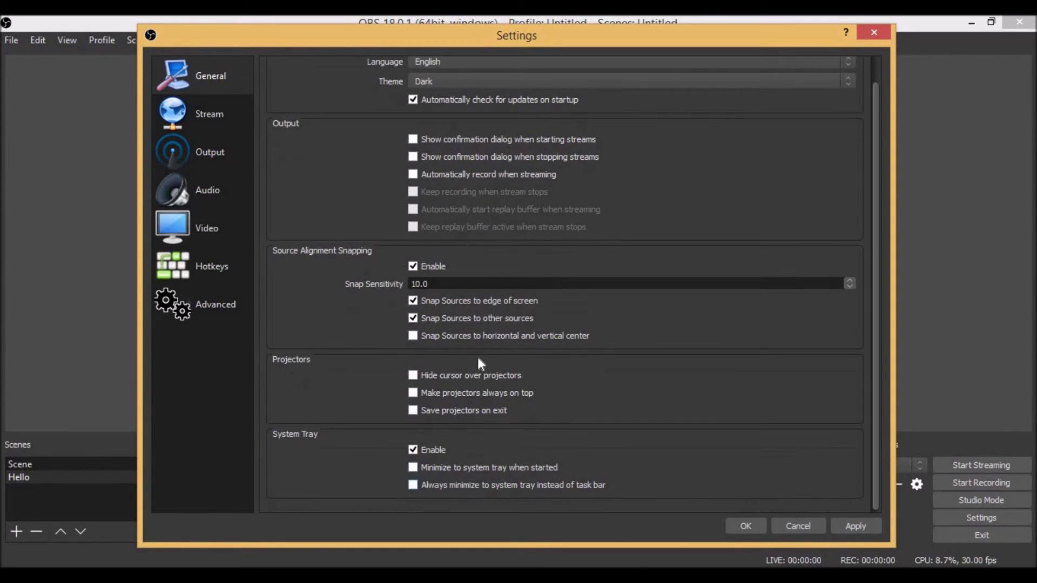
left_click(219, 181)
left_click(226, 152)
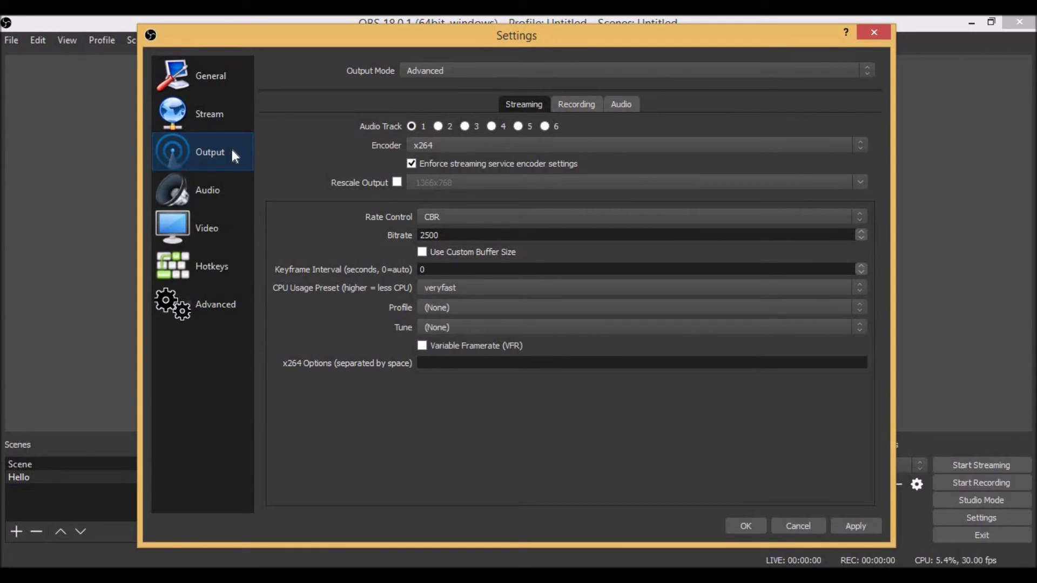
- On the Recording tab, try flv and settle on mp4 as the recording format
left_click(582, 105)
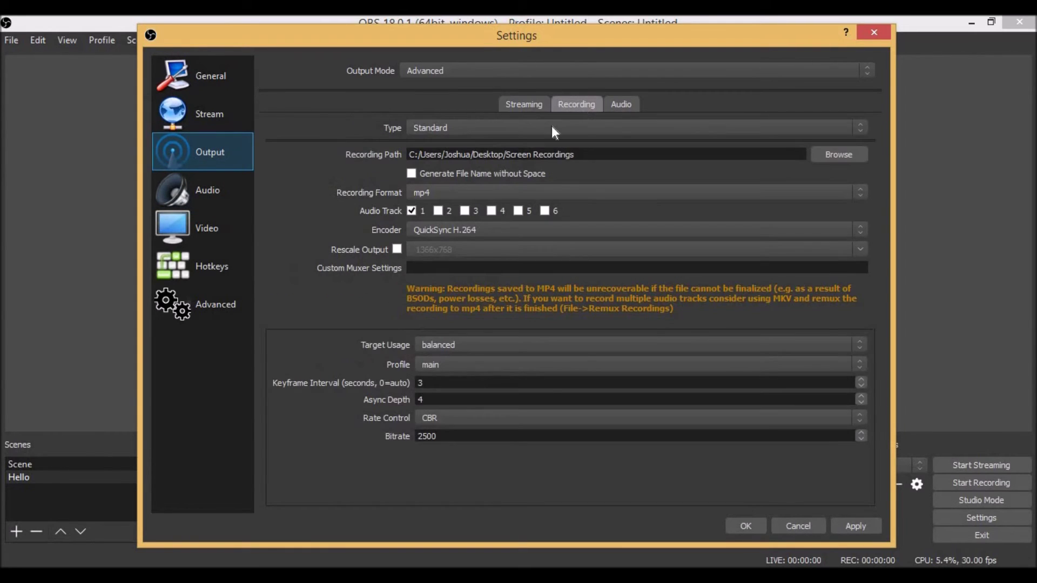
left_click(413, 193)
left_click(435, 191)
left_click(432, 193)
left_click(428, 205)
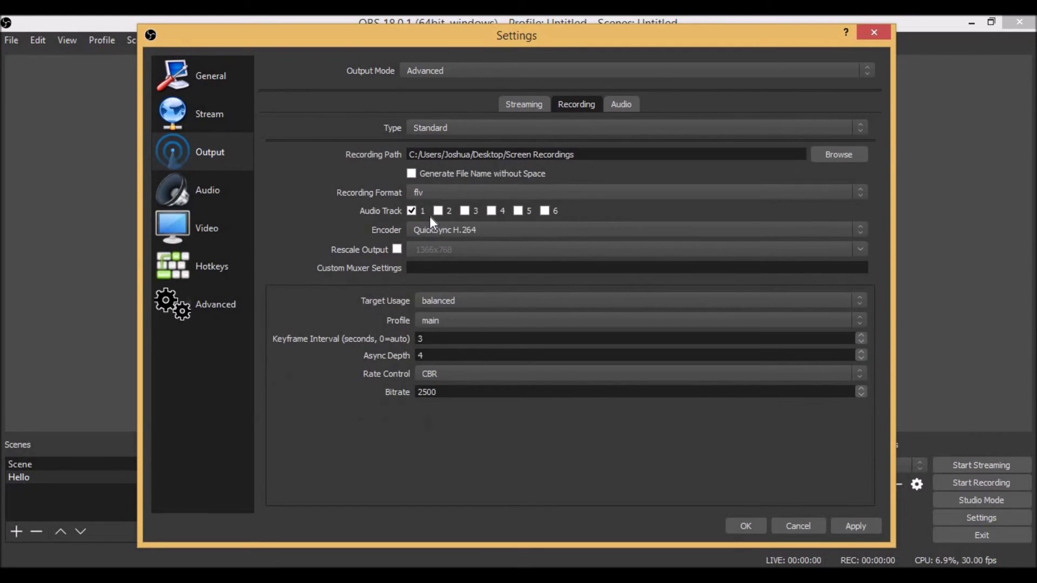
left_click(455, 194)
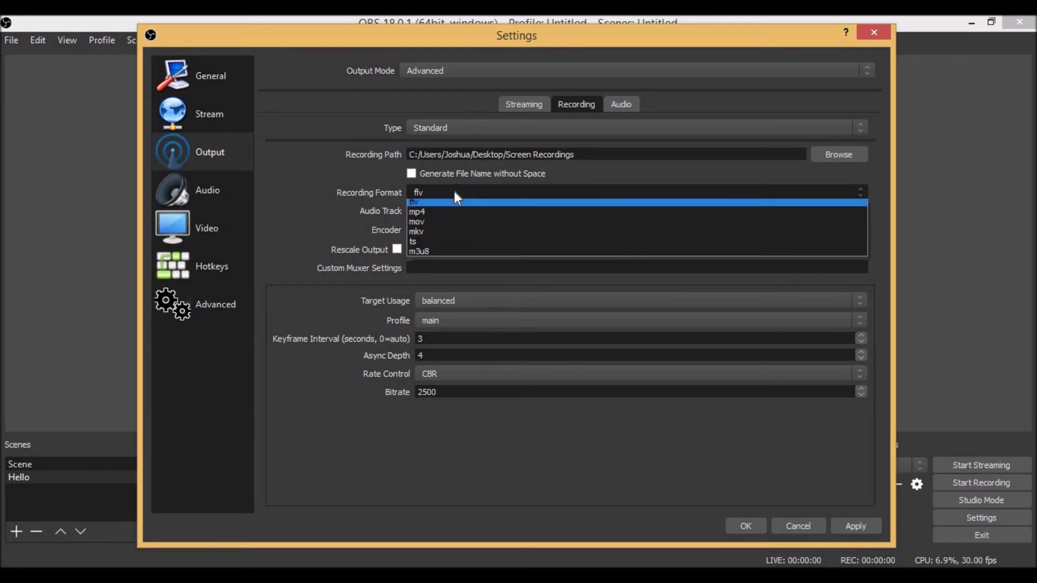
left_click(448, 217)
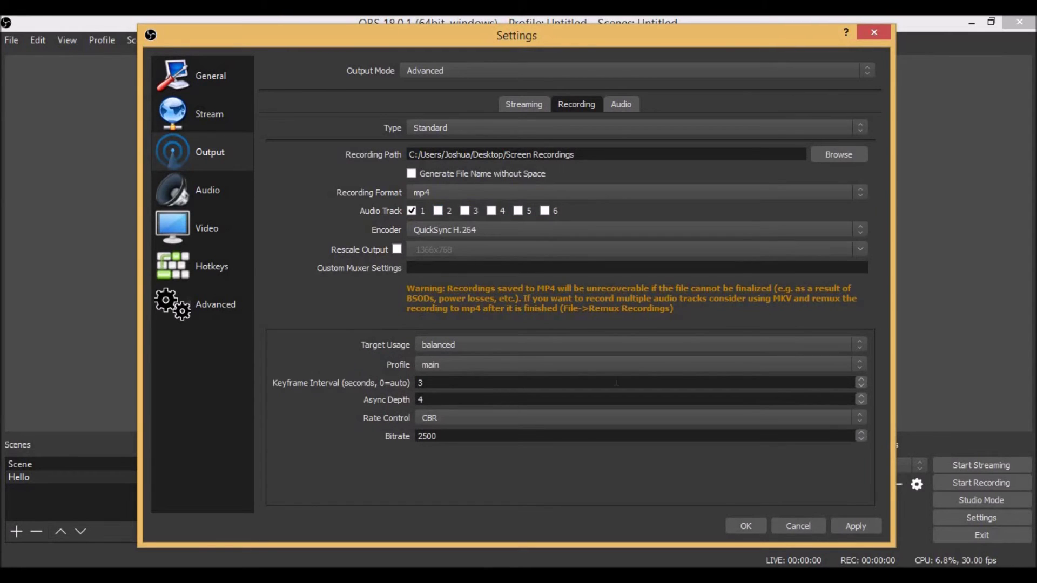
left_click(455, 192)
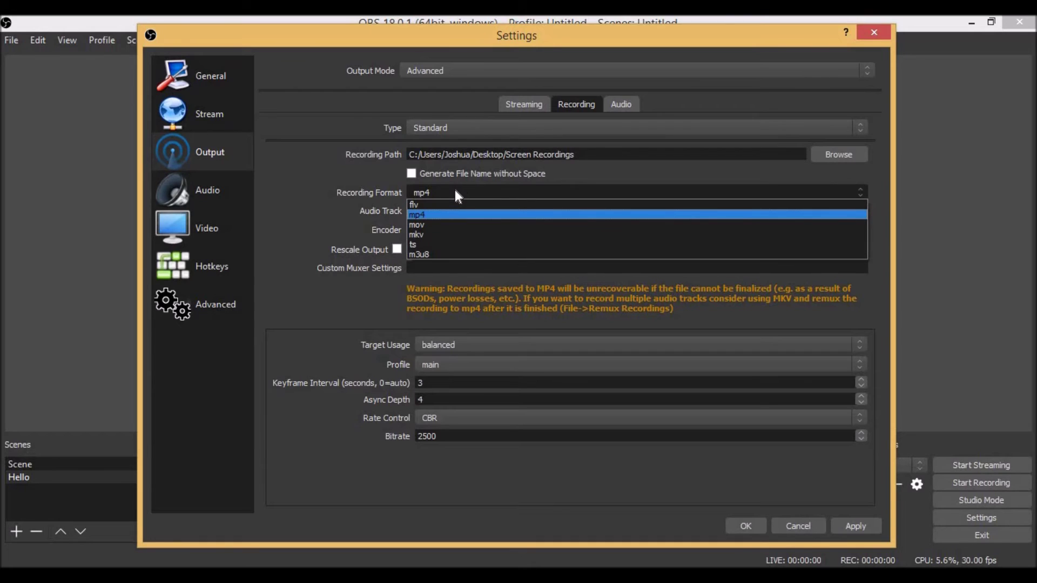
left_click(454, 190)
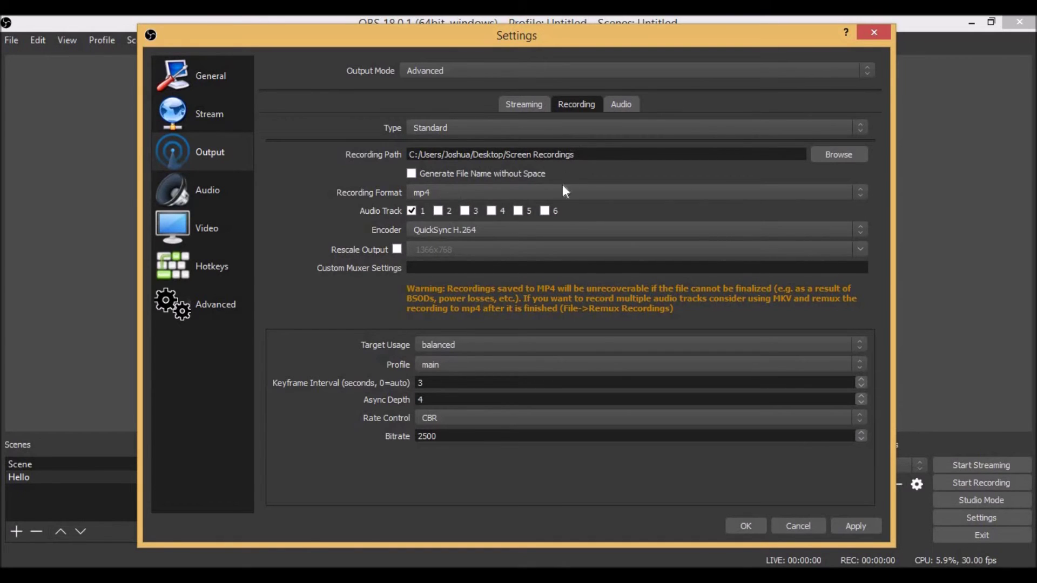
- Set the recording path to the Desktop Screen Recordings folder
left_click(839, 154)
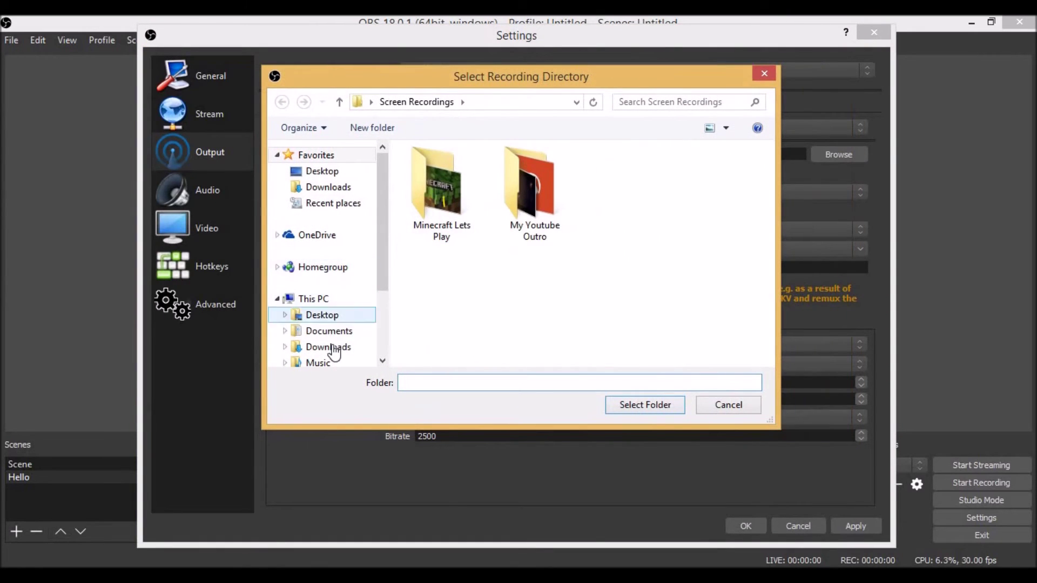
left_click(328, 347)
left_click(320, 317)
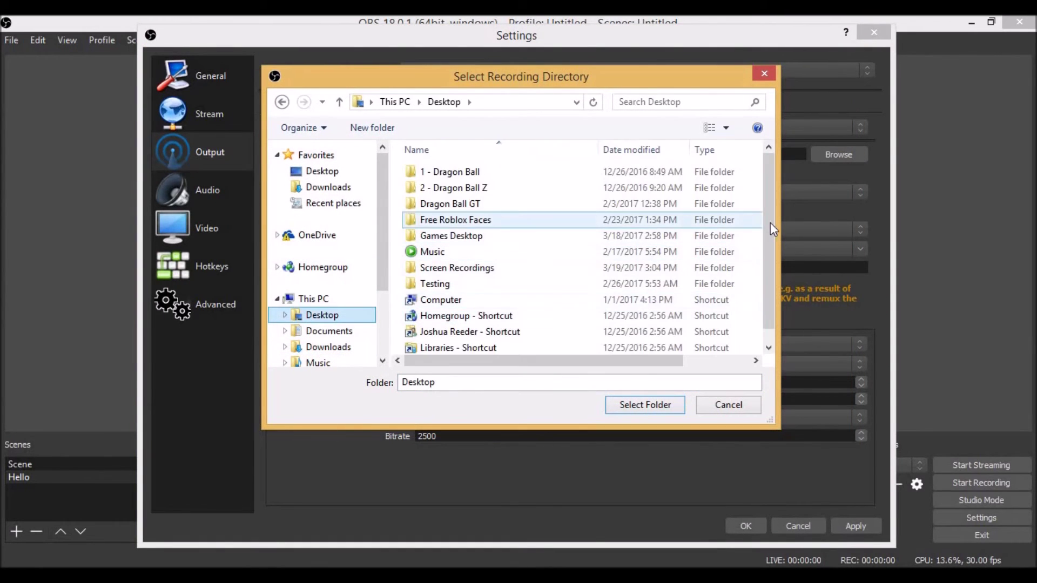
scroll(768, 247, "down", 1)
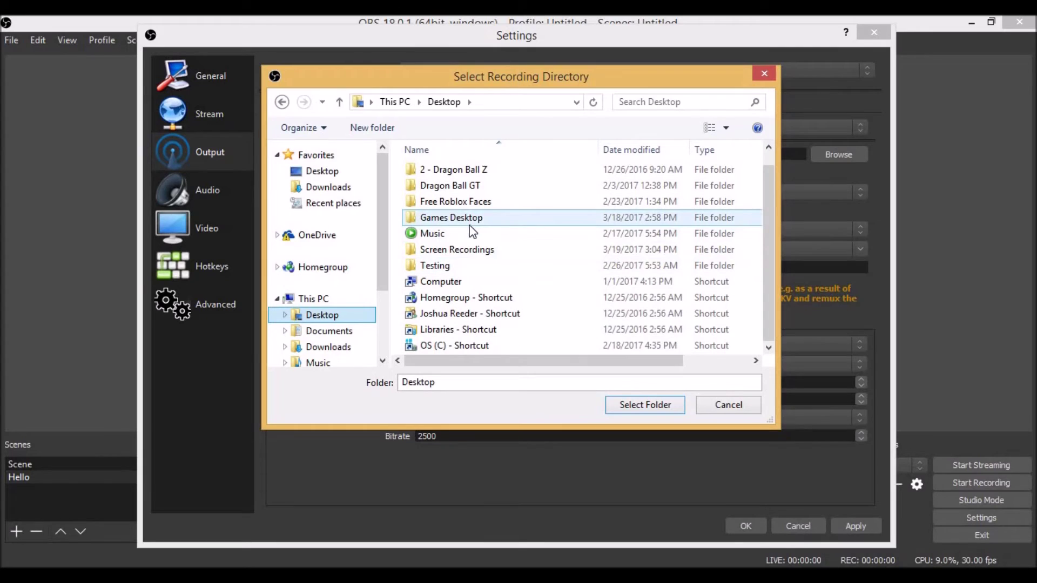
double_click(461, 250)
left_click(656, 408)
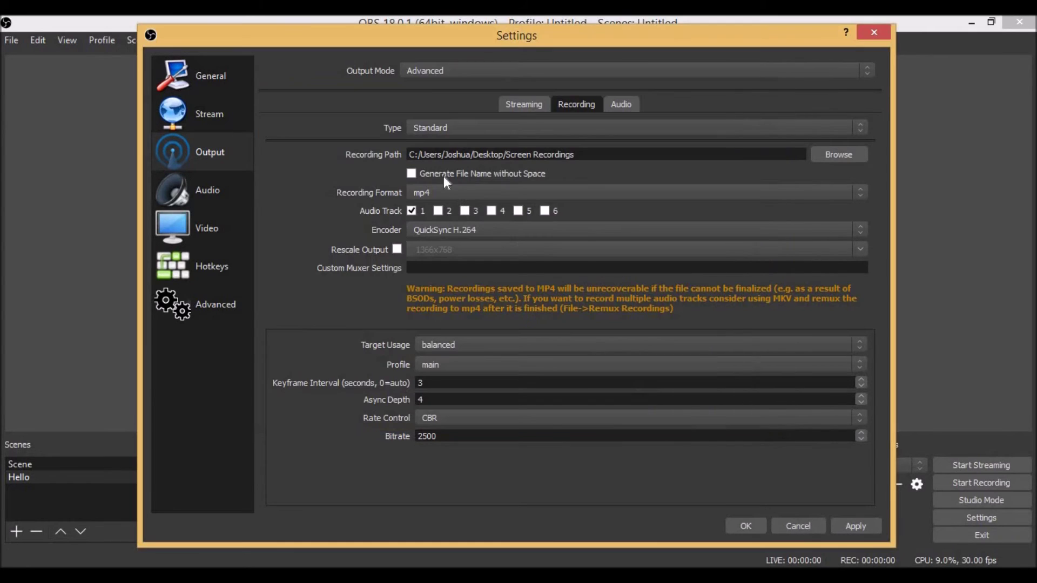
left_click_drag(577, 155, 324, 162)
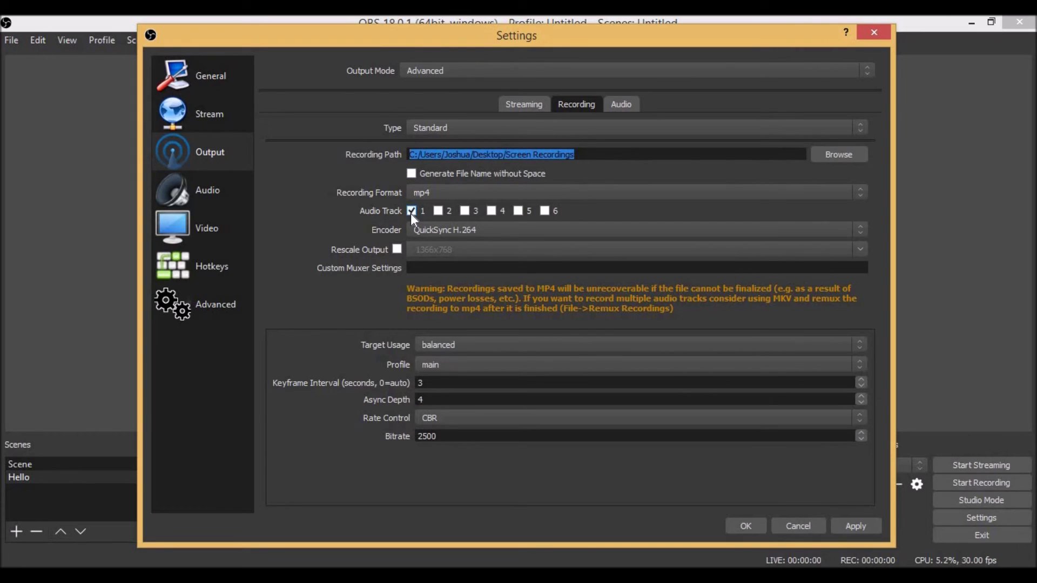
- Look through the Video, Hotkeys and Audio settings pages, then go to Stream
left_click(211, 234)
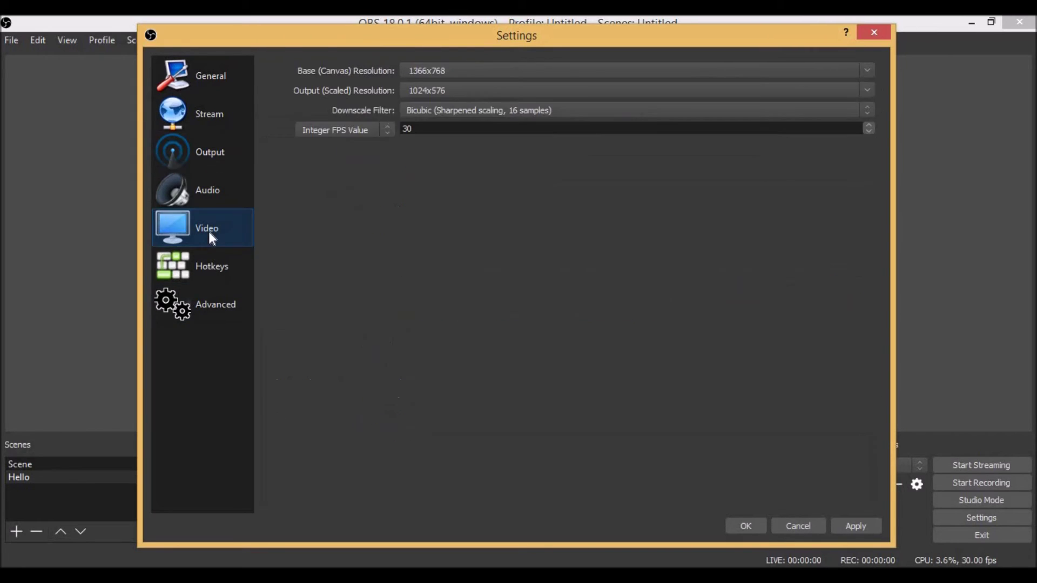
left_click(204, 250)
left_click(195, 208)
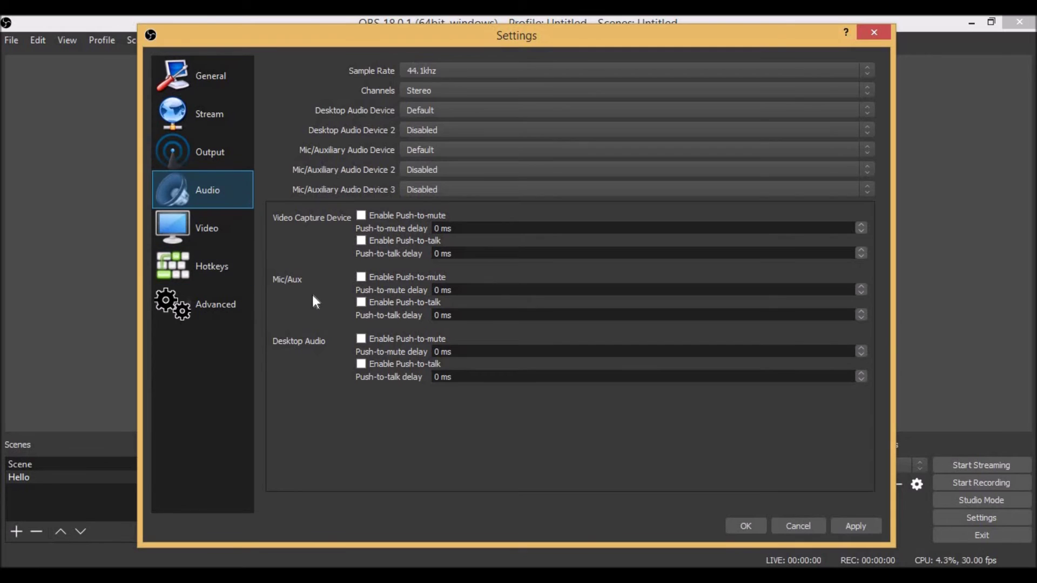
left_click(193, 122)
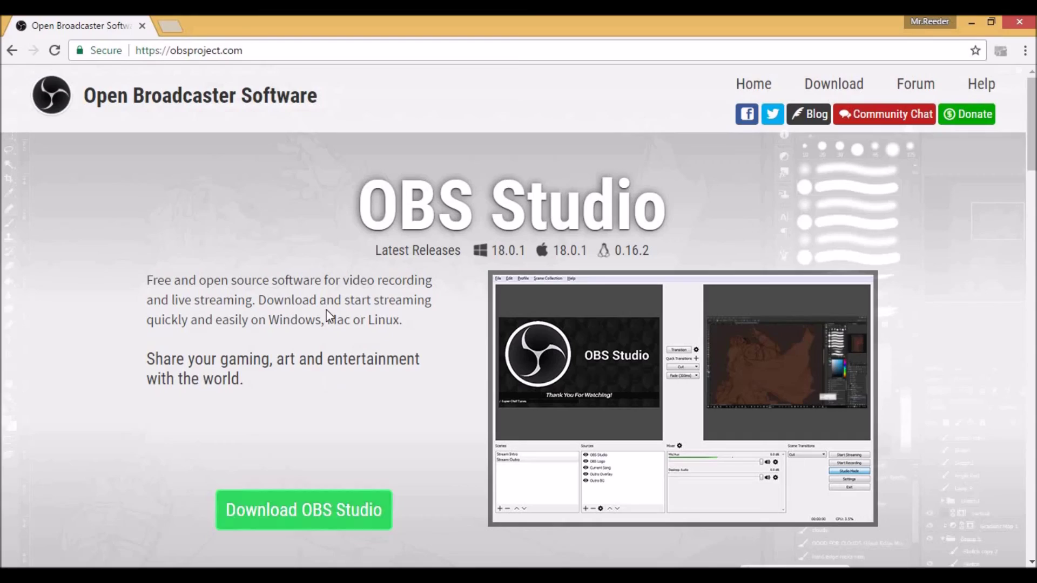
- Open a new Chrome tab and close the obsproject.com tab
left_click(174, 25)
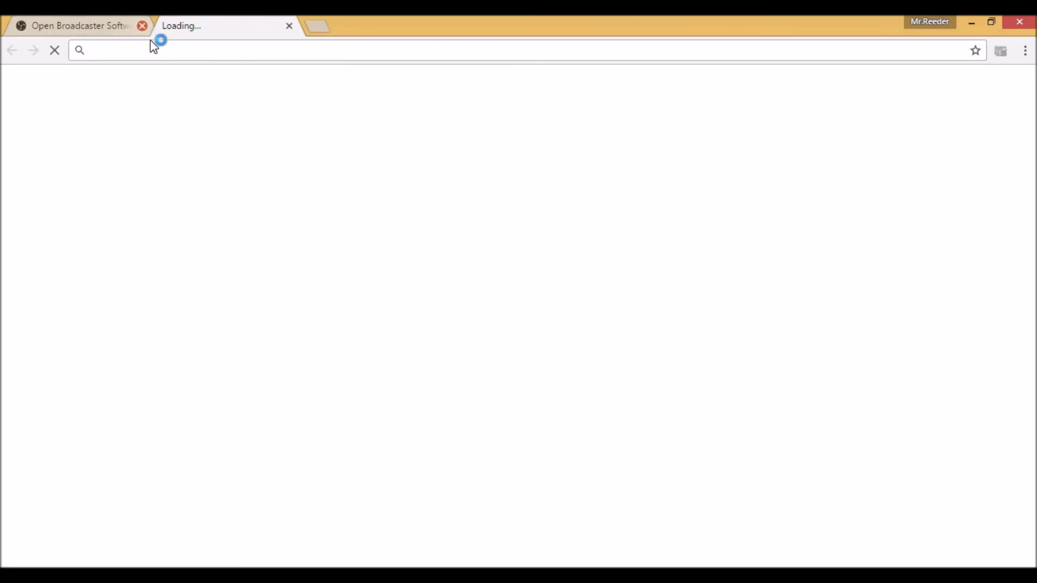
left_click(143, 25)
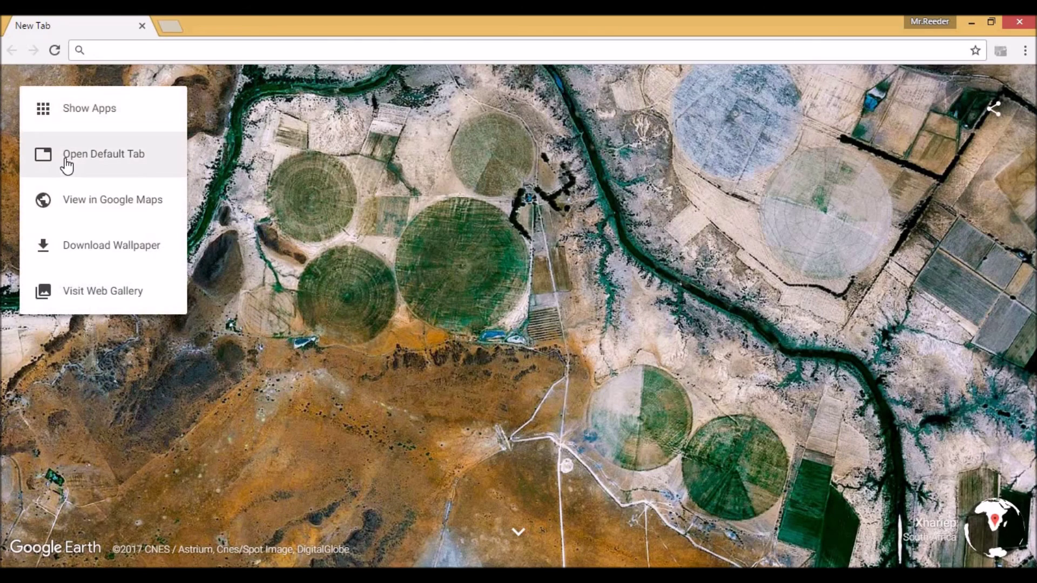
left_click(67, 165)
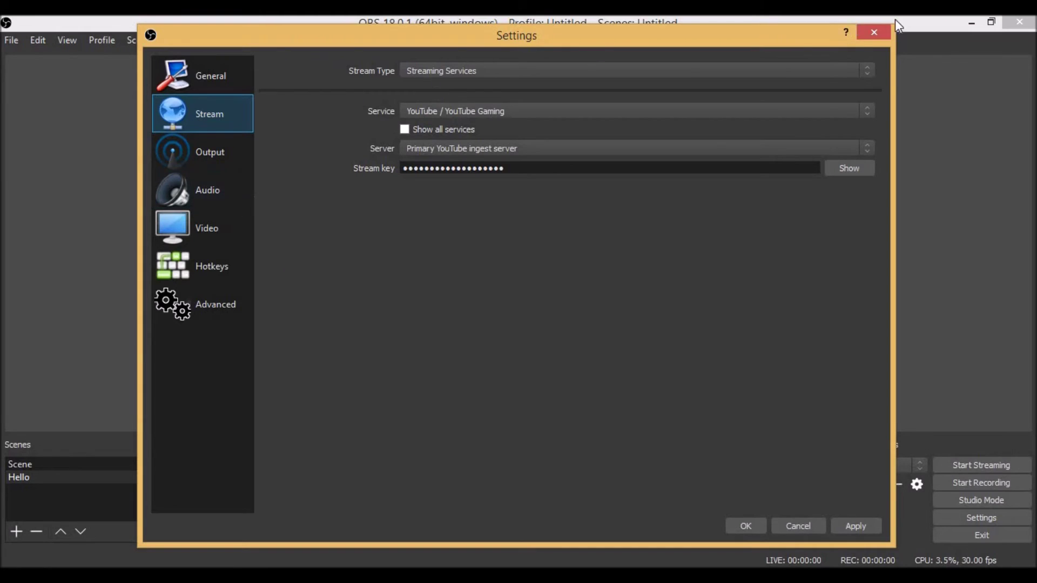
- Save the changed settings and remove the webcam Video Capture Device from the scene
left_click(873, 34)
left_click(478, 312)
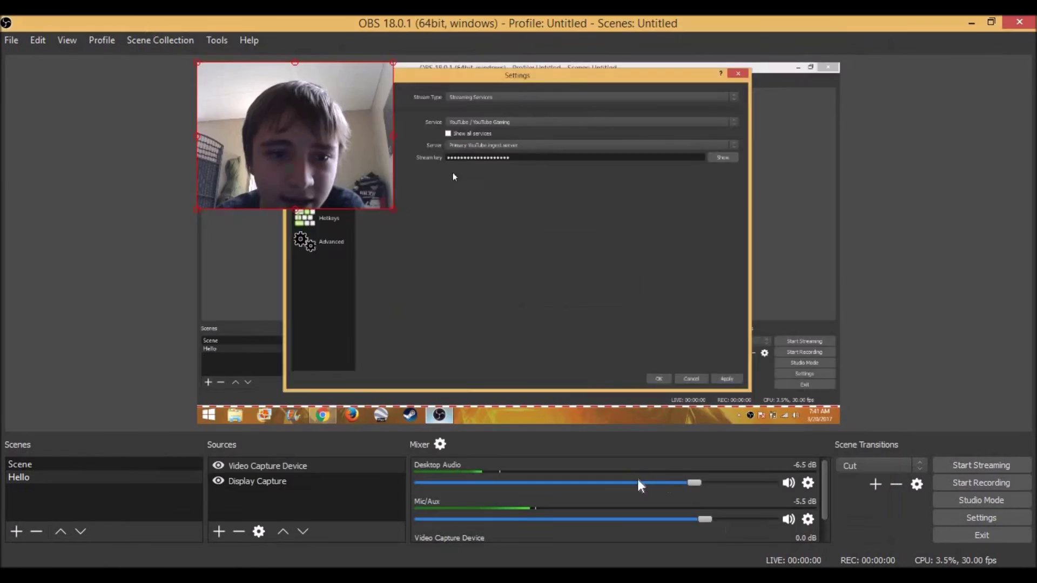
right_click(323, 166)
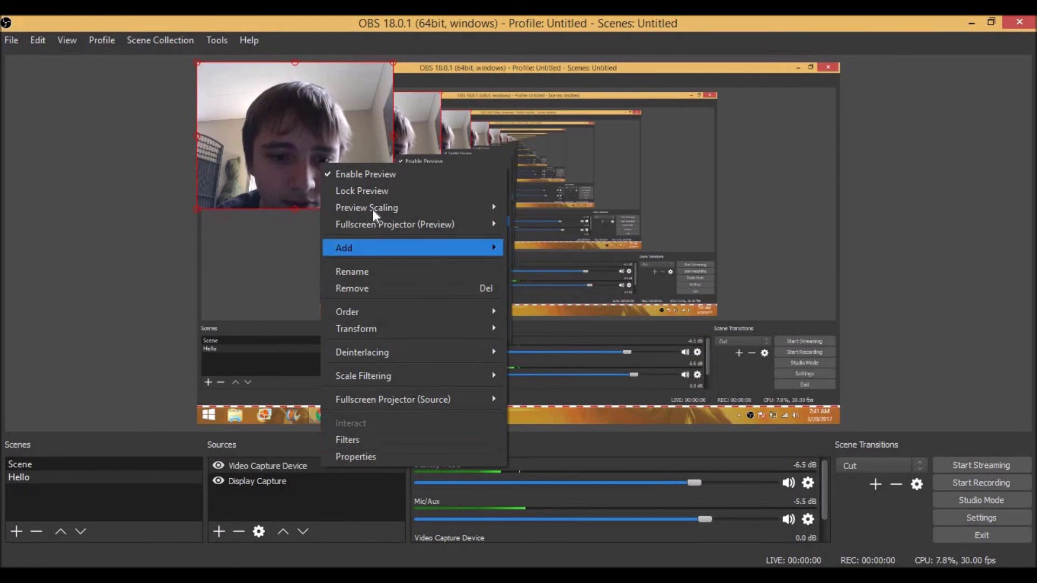
mouse_move(369, 327)
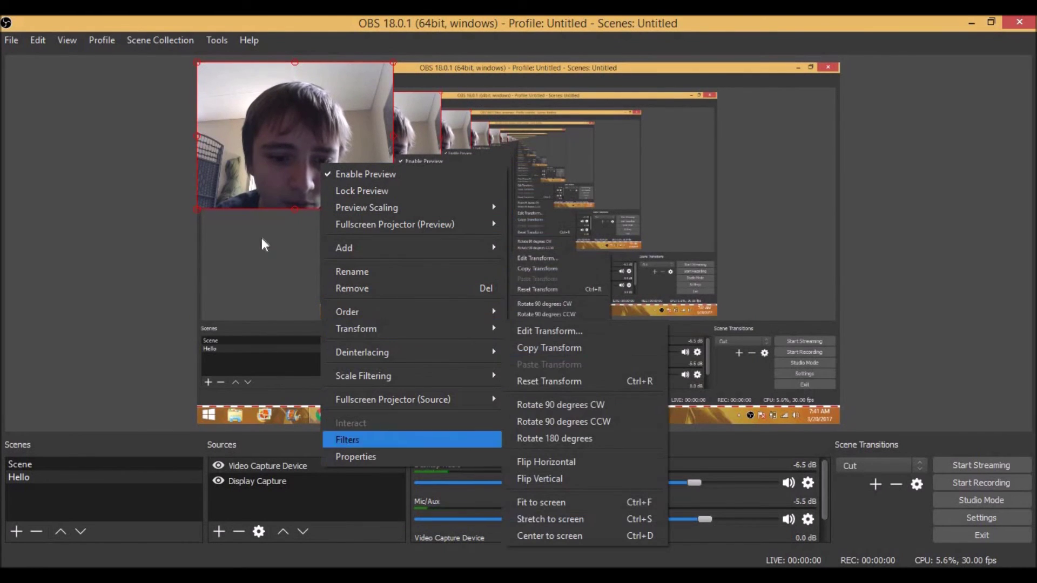
right_click(252, 126)
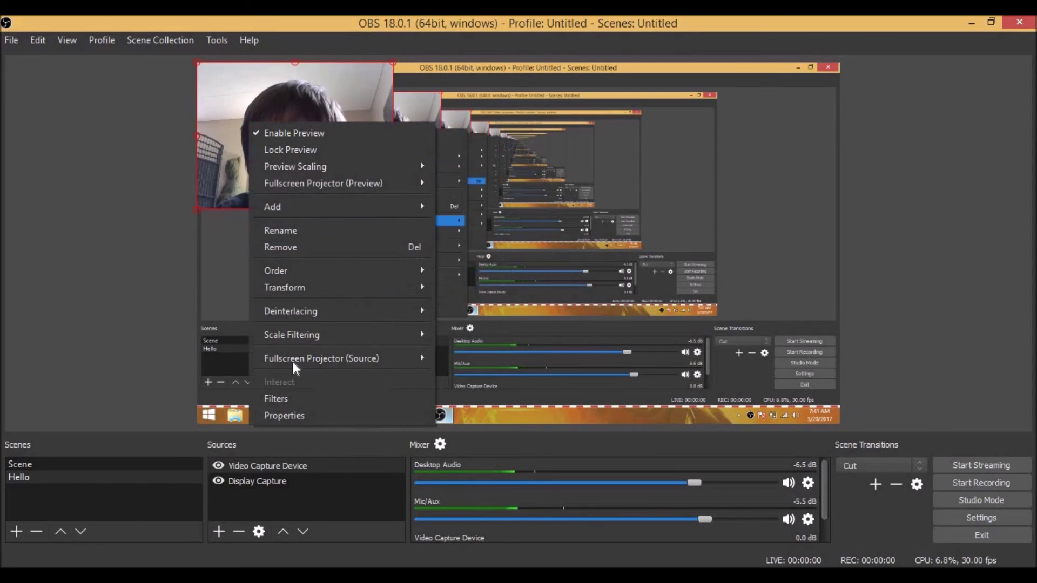
left_click(290, 251)
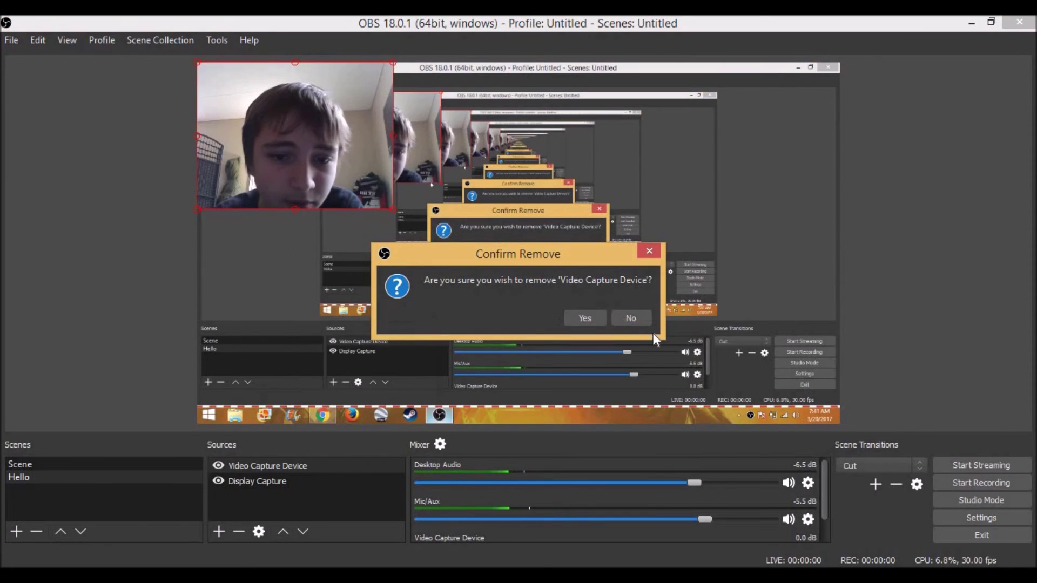
left_click(594, 318)
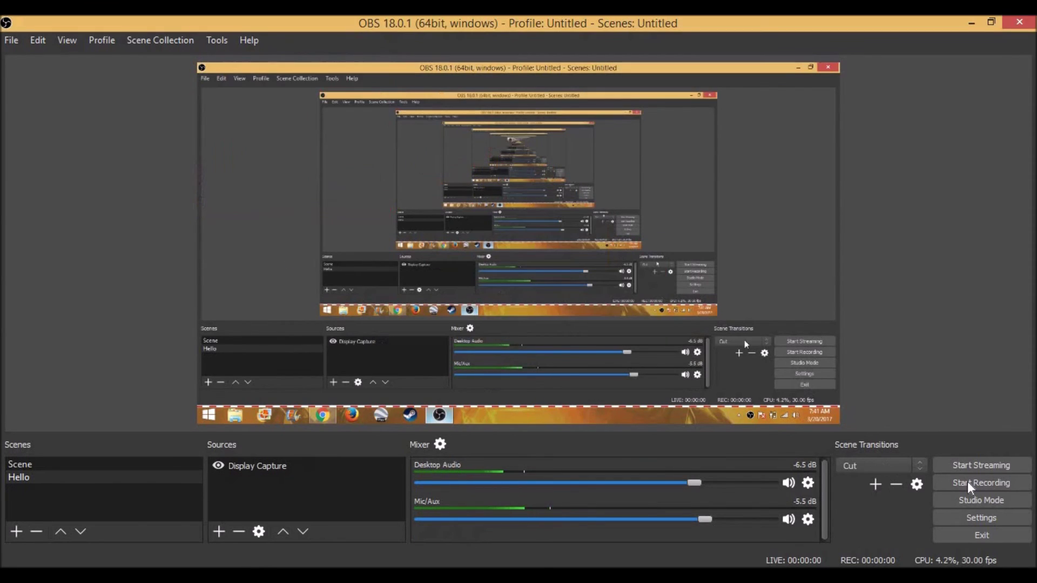
- Reopen the OBS Stream settings and load YouTube in a new Chrome tab
left_click(969, 516)
left_click(224, 107)
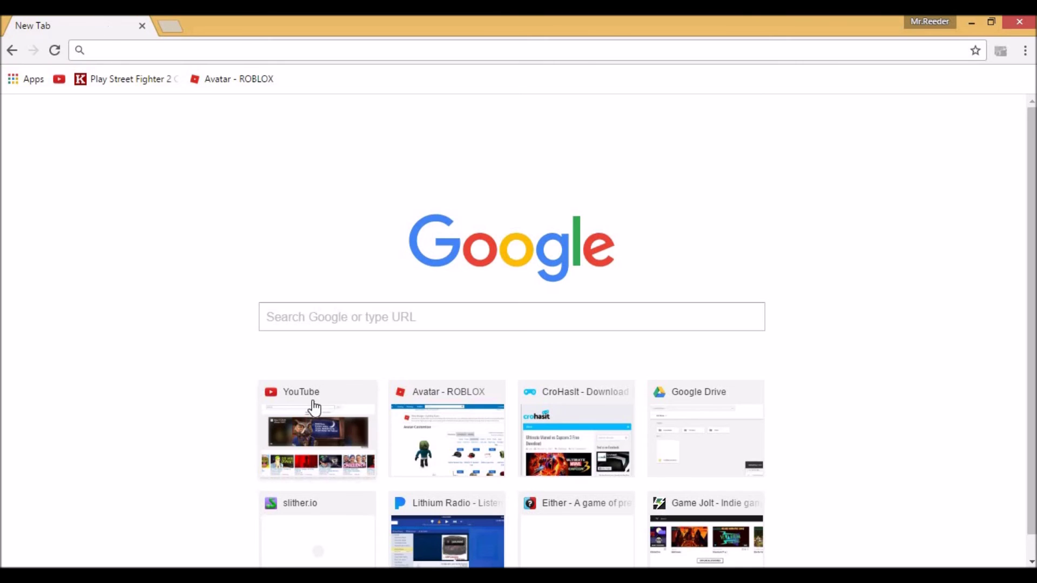
left_click(332, 394)
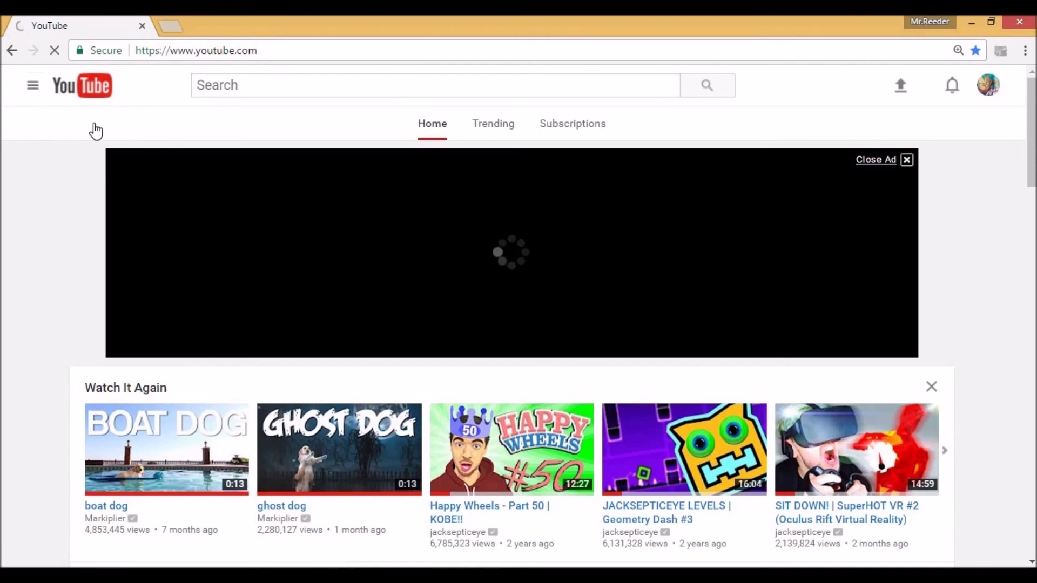
- Go via My channel and Video Manager to the Live Streaming dashboard's Encoder Setup
left_click(33, 87)
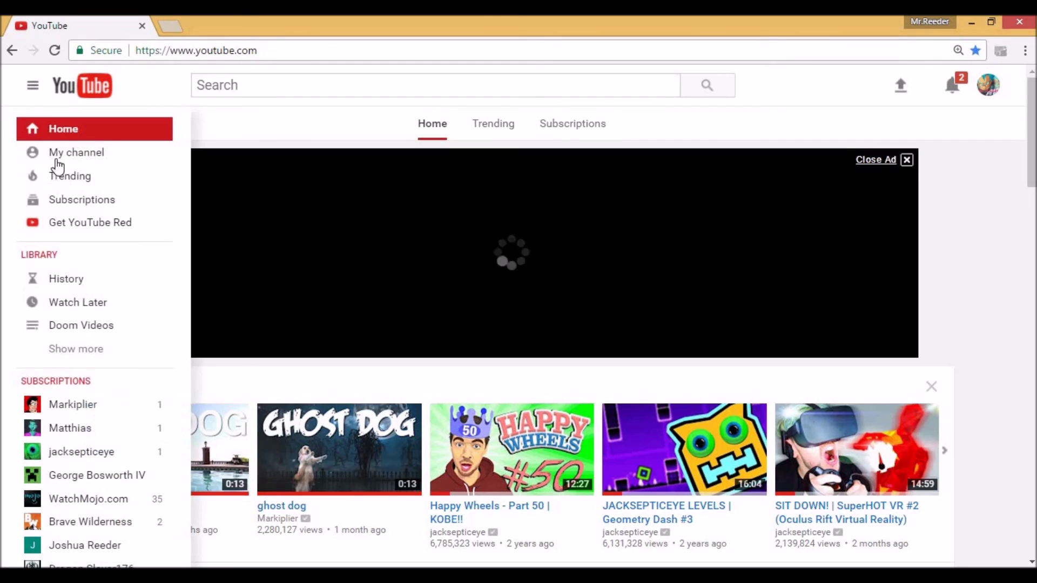
left_click(59, 157)
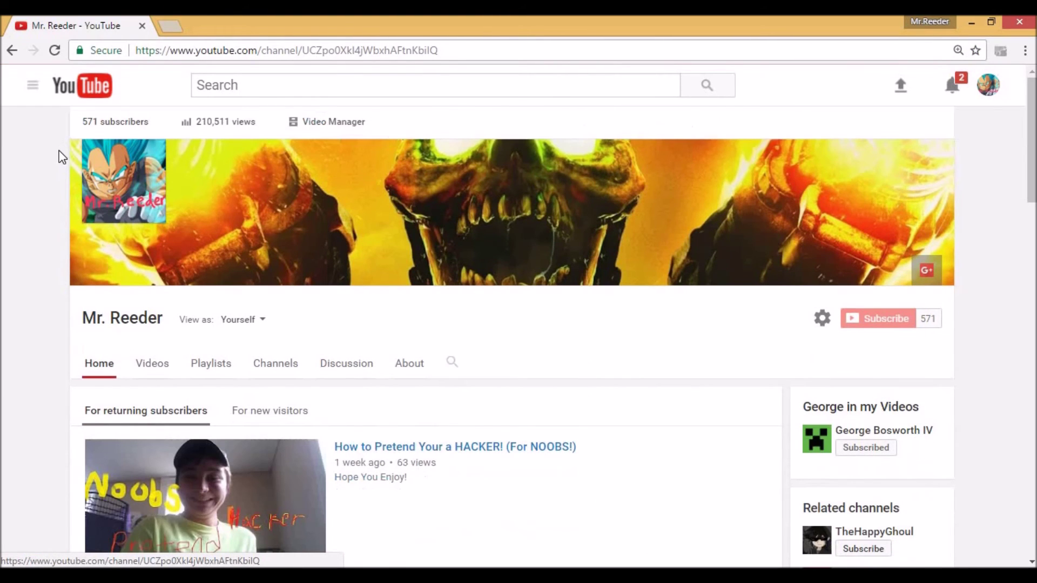
left_click(334, 123)
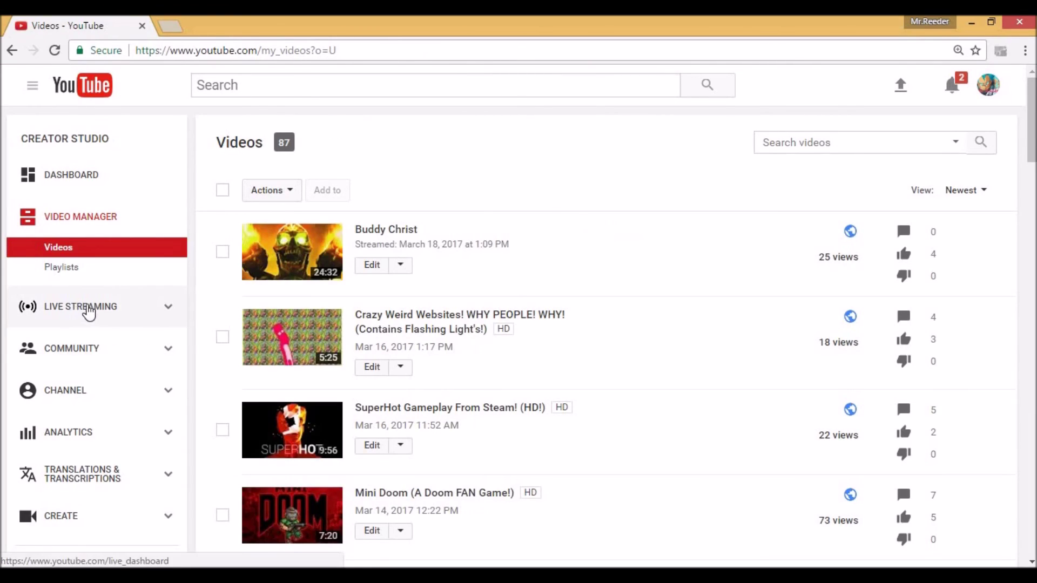
left_click(108, 309)
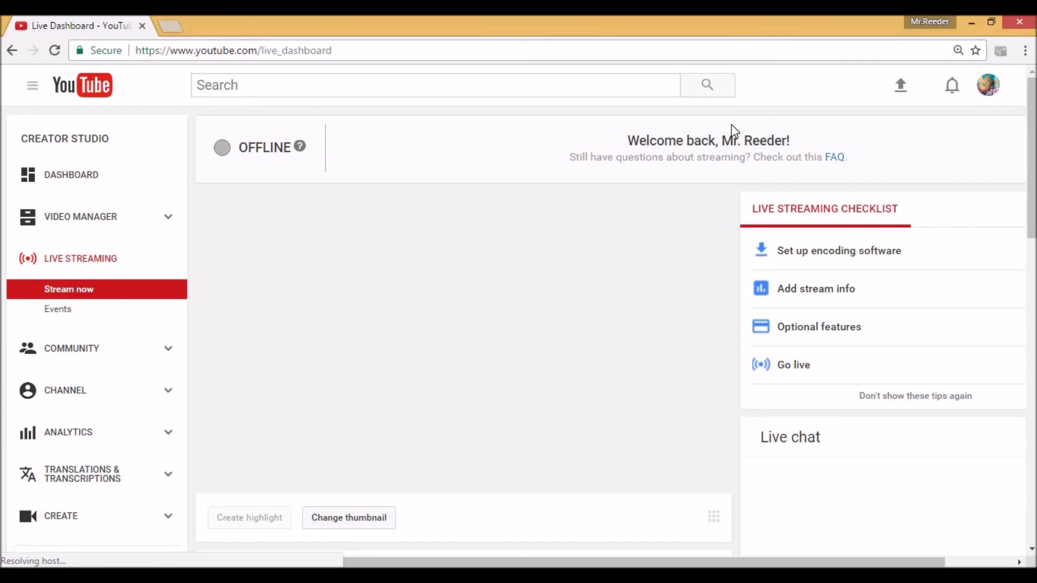
scroll(661, 440, "down", 5)
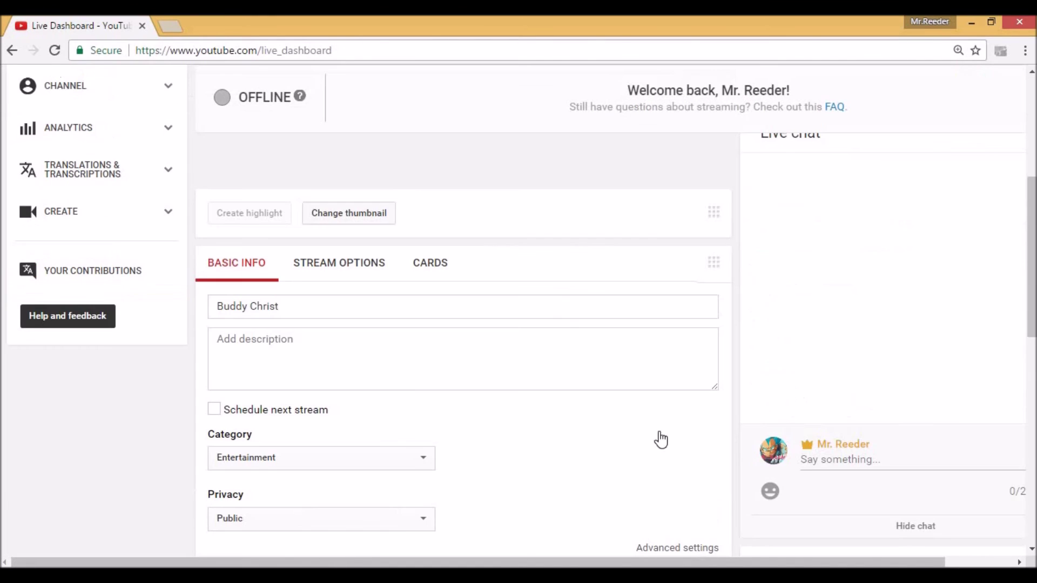
scroll(625, 450, "down", 6)
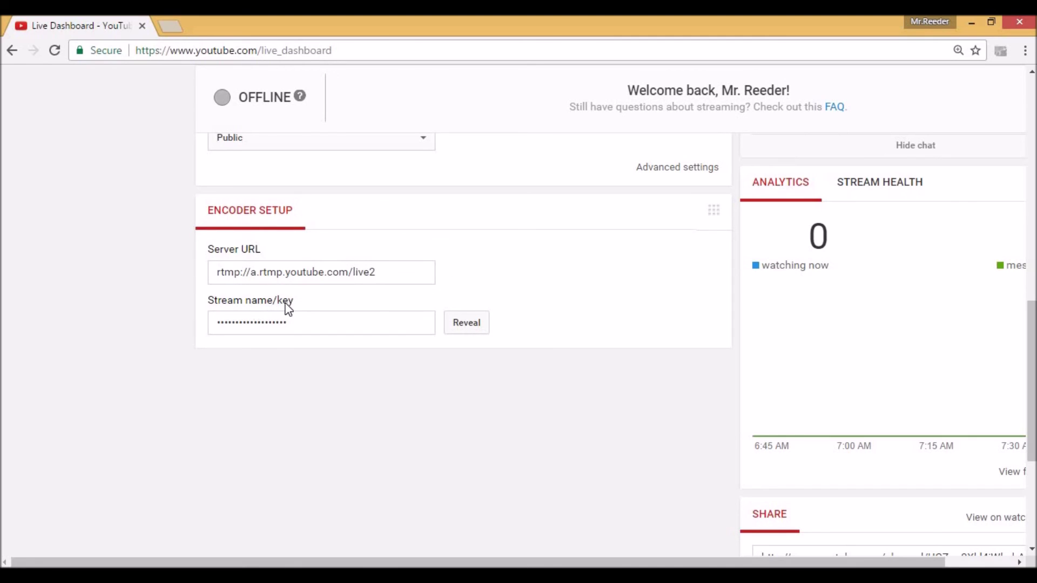
- Select the hidden text in the Stream name/key field, ready to copy
left_click_drag(312, 323, 225, 326)
left_click_drag(281, 359, 698, 361)
left_click(577, 204)
left_click_drag(218, 329, 266, 326)
right_click(265, 324)
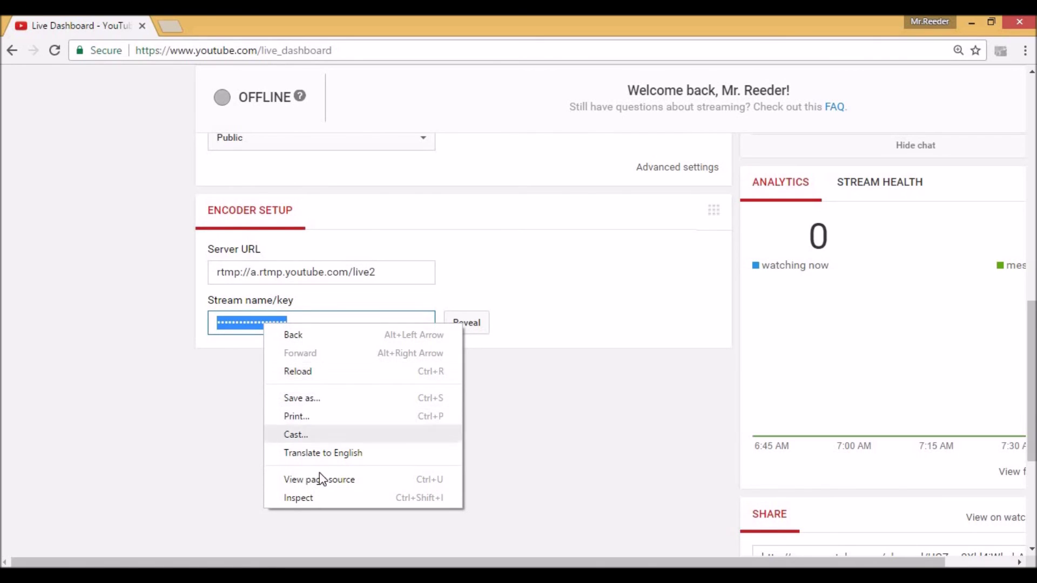
right_click(251, 319)
left_click(219, 435)
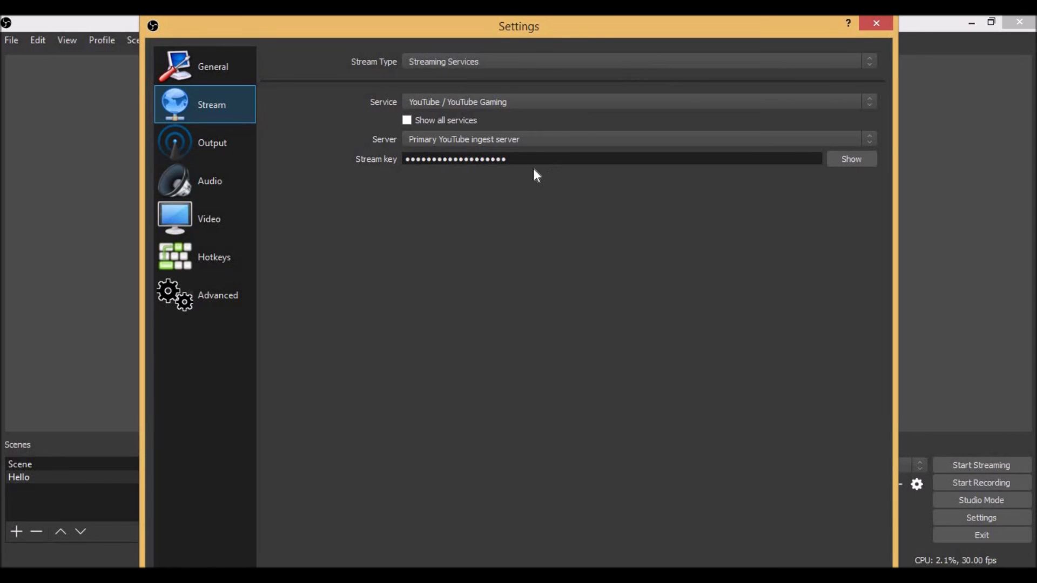
- Paste the stream key into OBS and keep YouTube / YouTube Gaming as the service
right_click(525, 160)
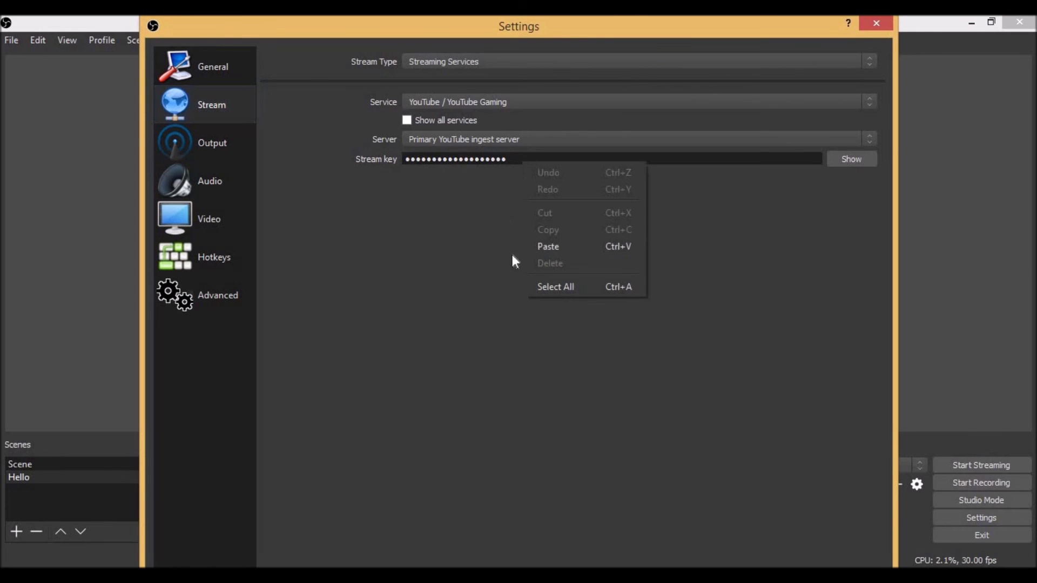
left_click(548, 246)
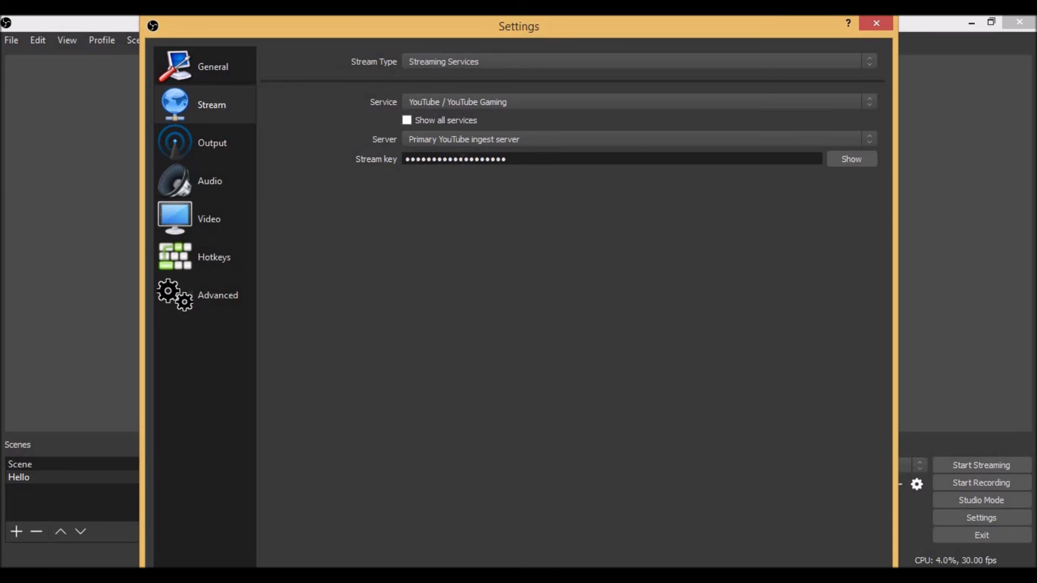
left_click(416, 102)
left_click(415, 103)
left_click(413, 103)
left_click(415, 123)
- Keep the primary YouTube ingest server and save the stream settings with OK
left_click(417, 140)
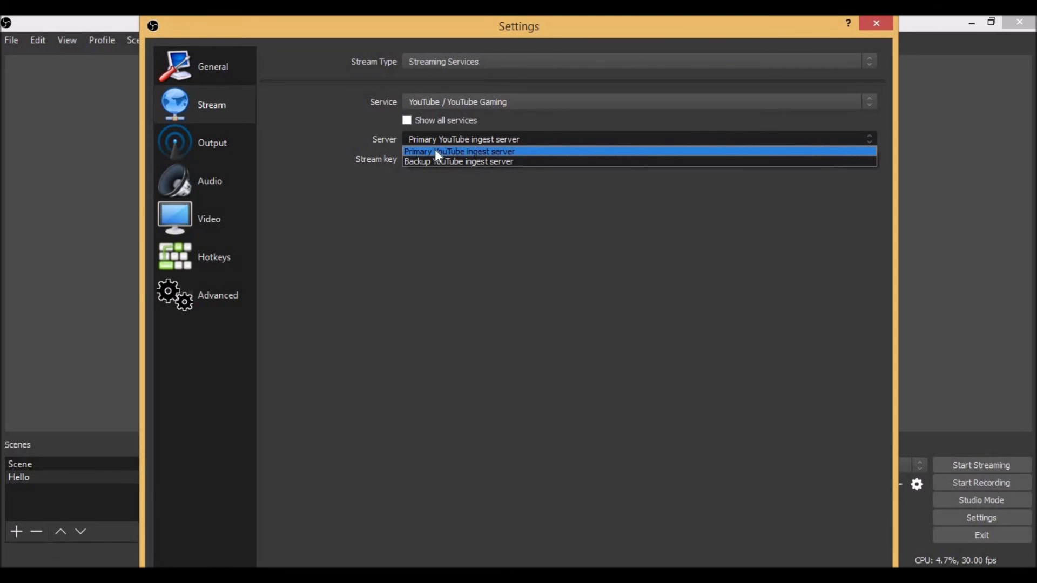
left_click(468, 151)
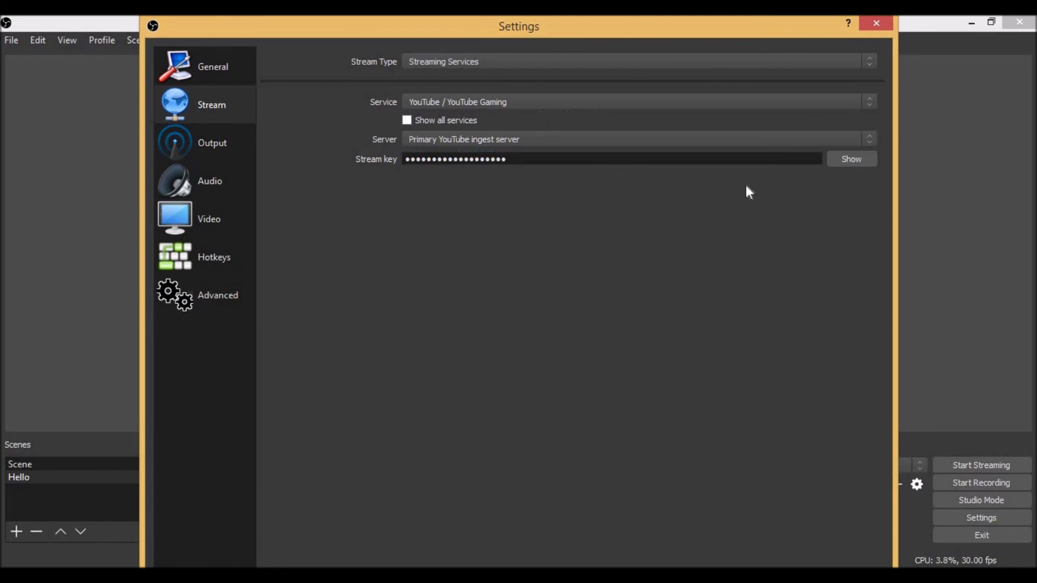
left_click_drag(798, 51, 795, 19)
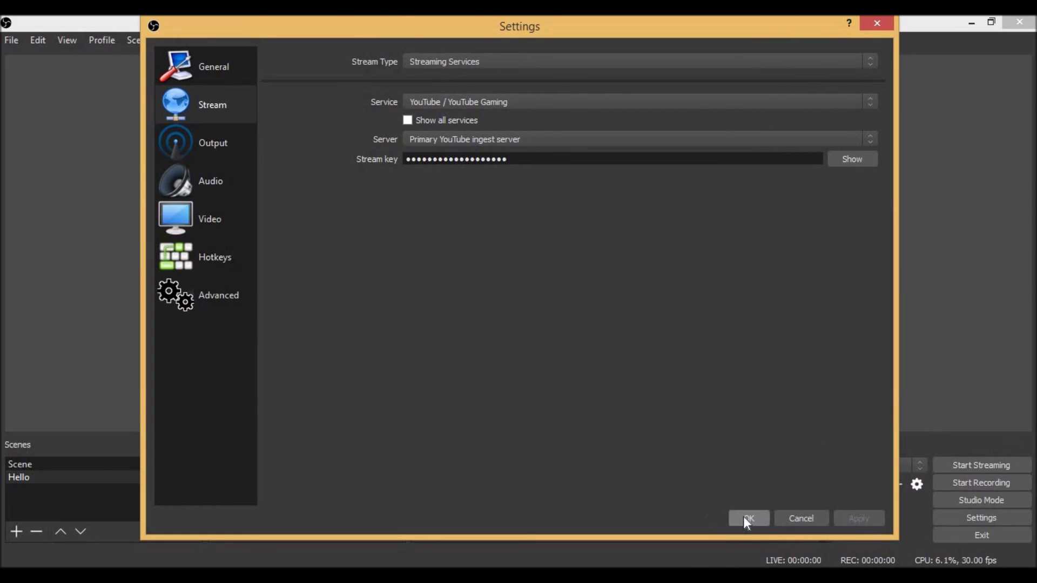
left_click(742, 520)
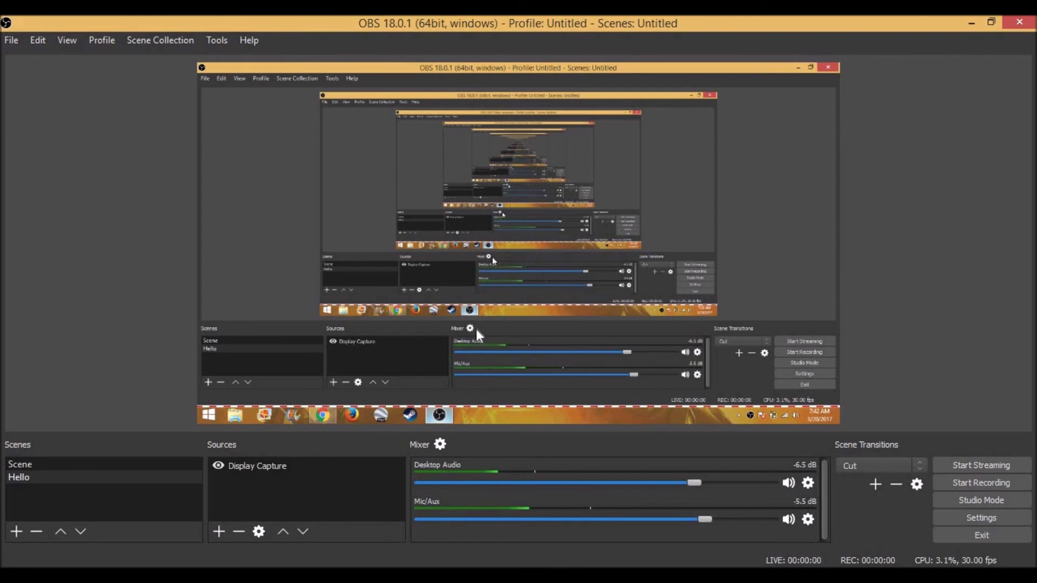
- Look through the display-related and File menus in the main window without changing anything
left_click(65, 41)
left_click(63, 41)
left_click(12, 40)
left_click(122, 97)
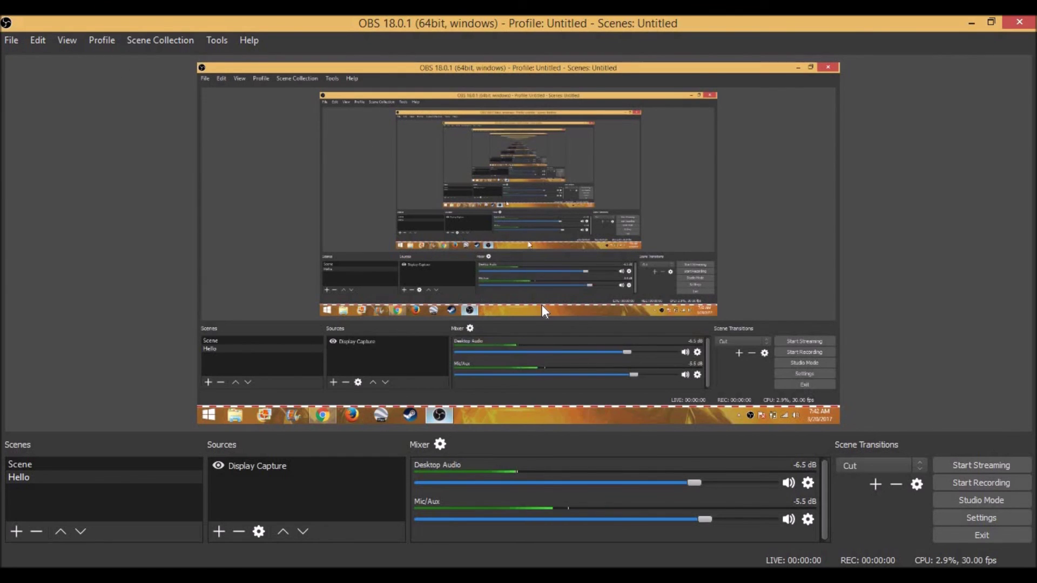